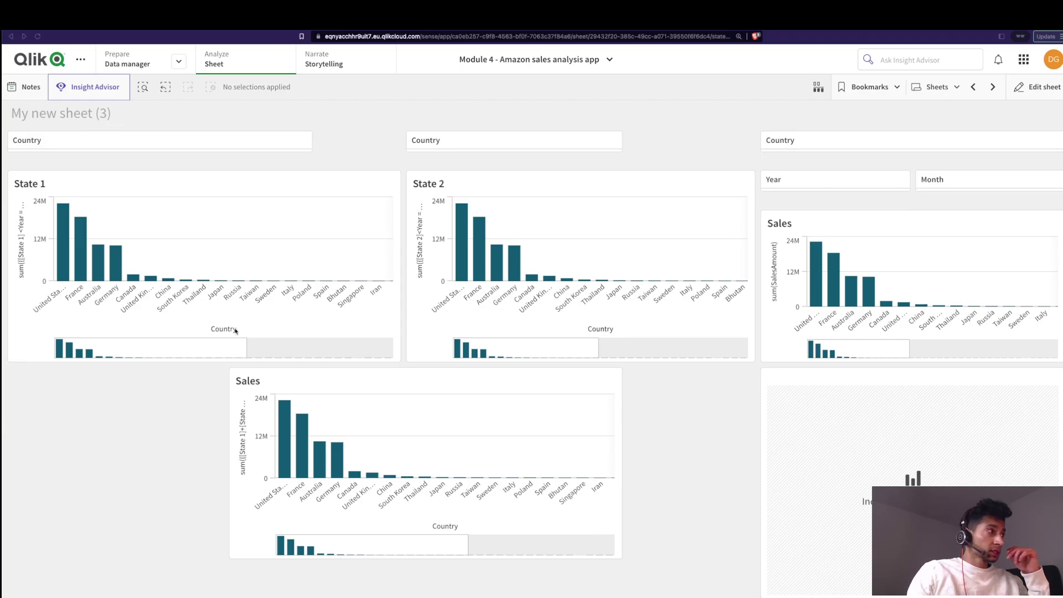
# Step: Filter State 1's Country list to Australia and Bhutan
pyautogui.click(108, 143)
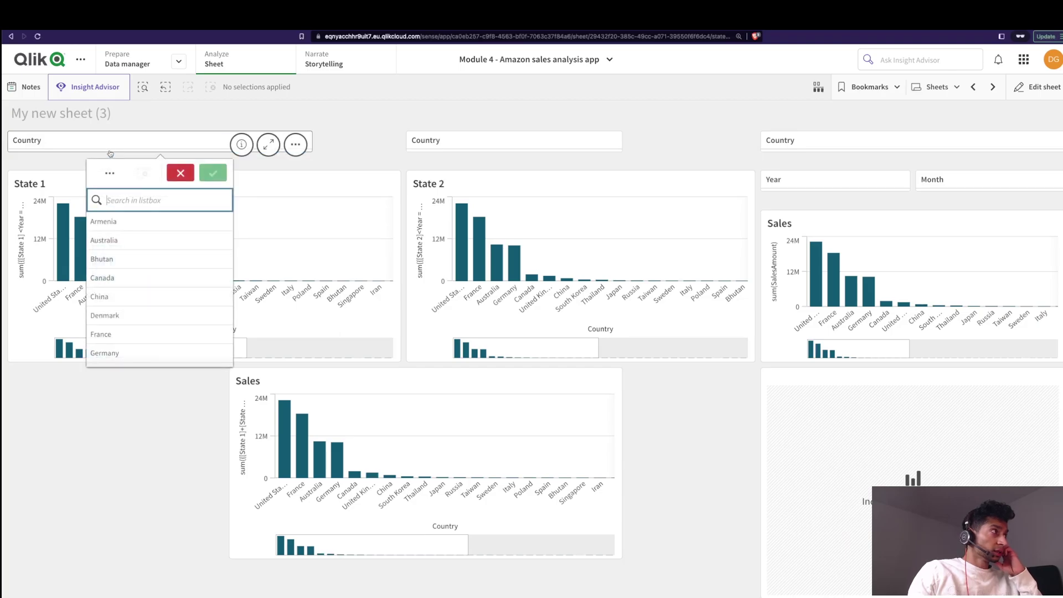
pyautogui.click(127, 240)
pyautogui.click(127, 257)
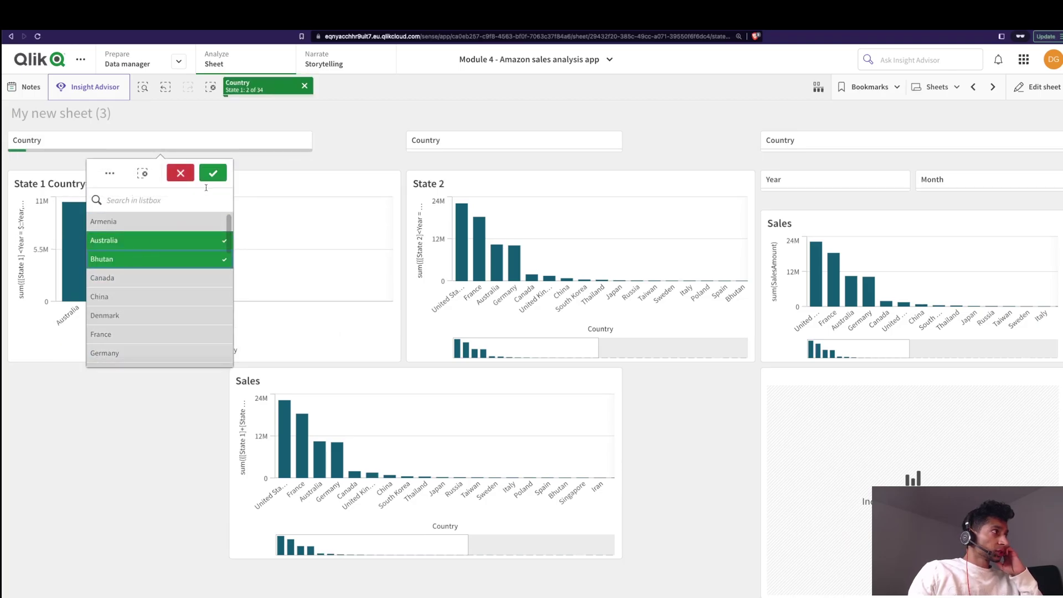
pyautogui.click(212, 174)
# Step: Filter State 2's Country list to Canada and China, then switch the sheet to editing
pyautogui.click(458, 142)
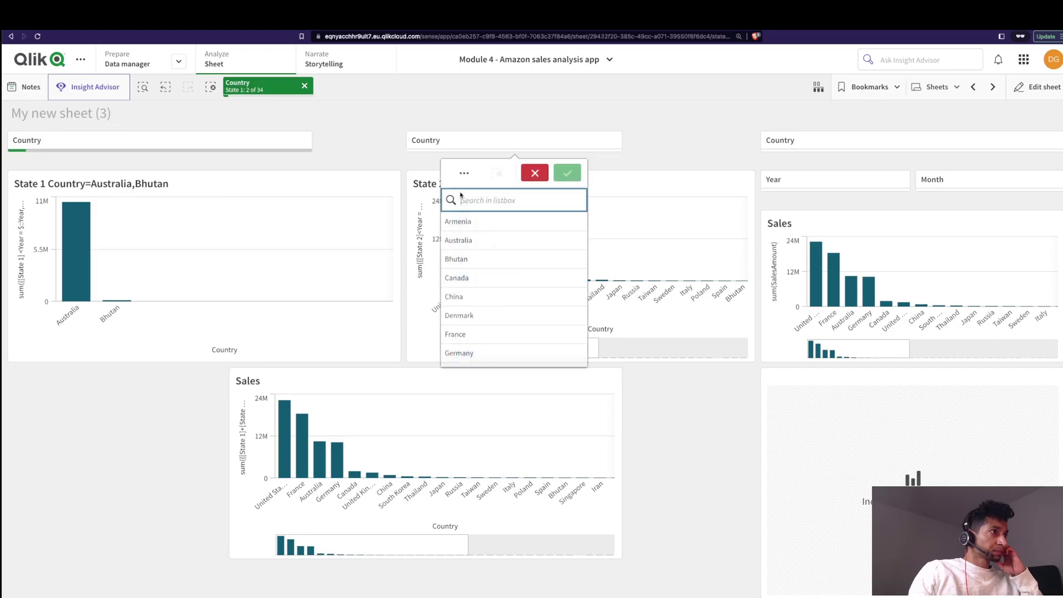
pyautogui.click(488, 277)
pyautogui.click(488, 296)
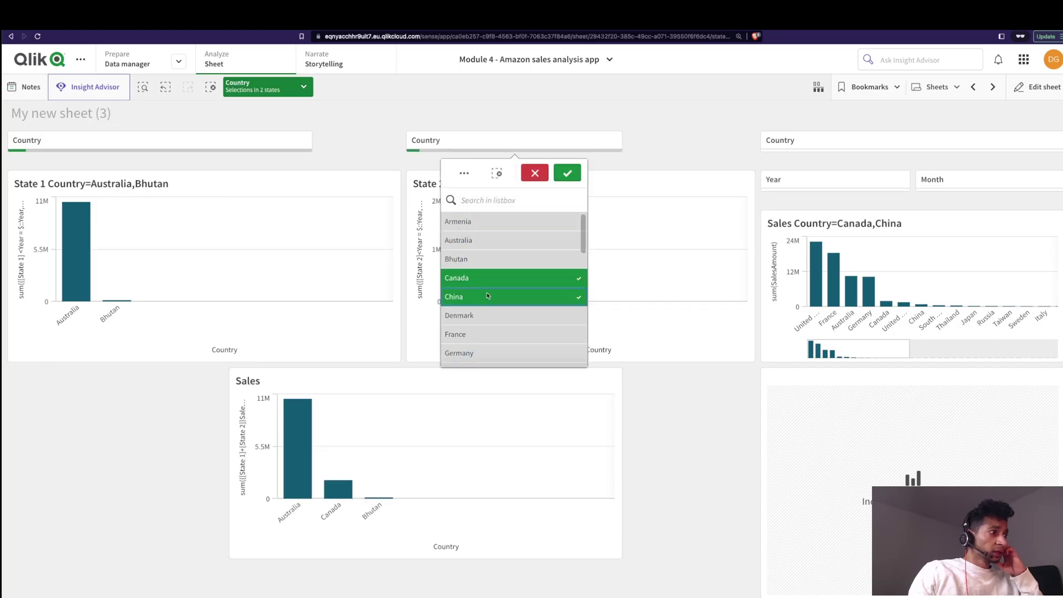
pyautogui.click(567, 172)
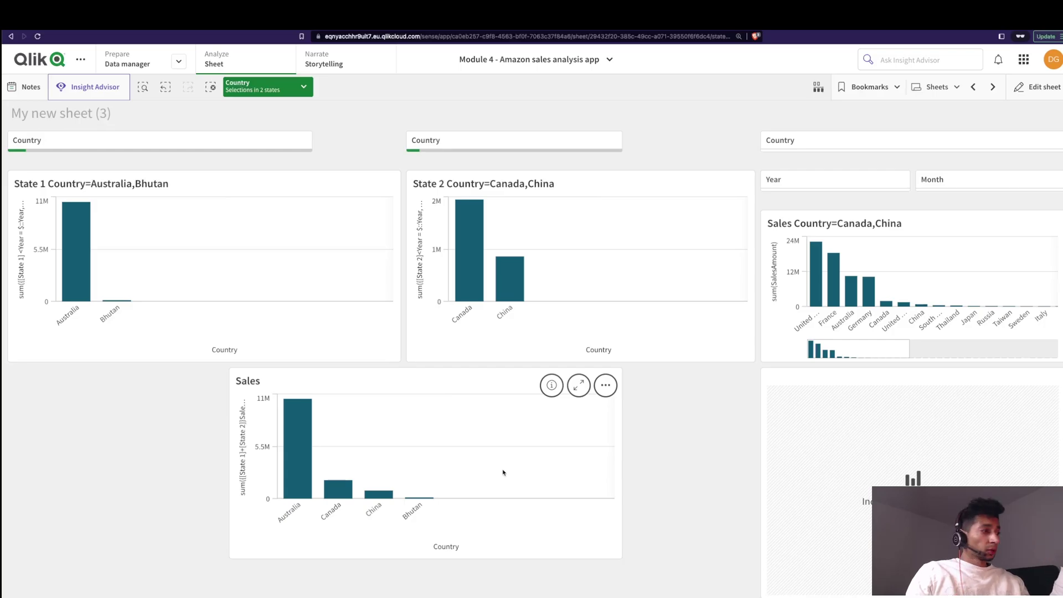
pyautogui.click(1033, 92)
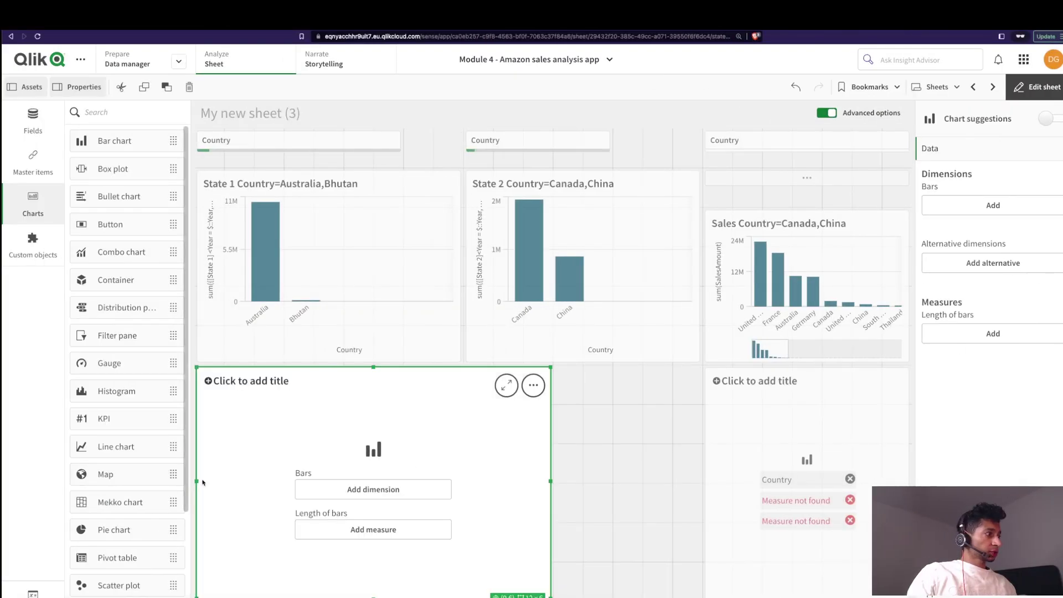
# Step: Narrow the new bar chart and give it Country as its dimension
pyautogui.moveTo(197, 480); pyautogui.dragTo(286, 481)
pyautogui.click(380, 488)
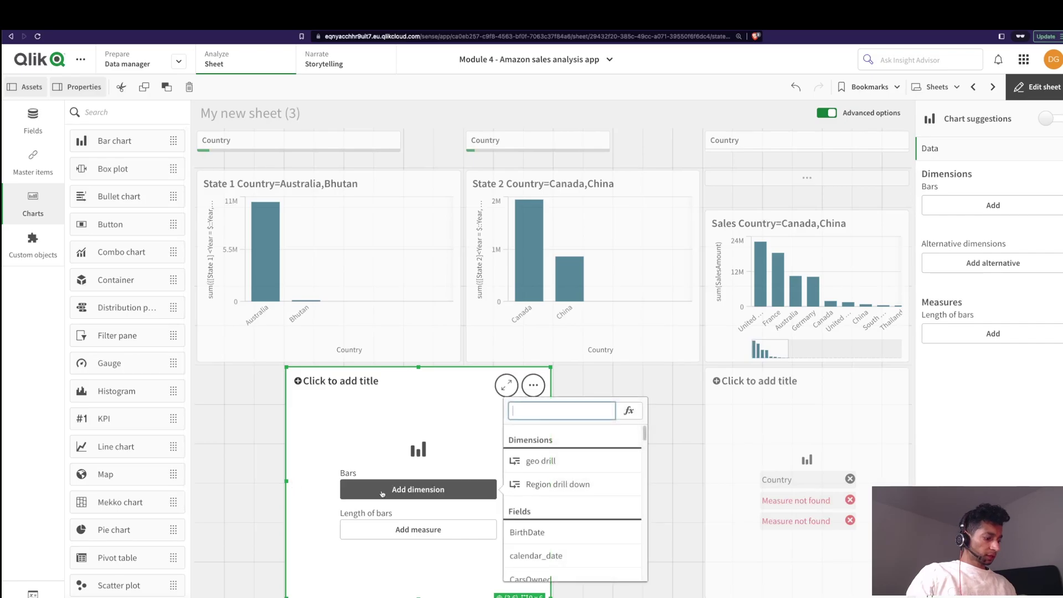
pyautogui.write('cou')
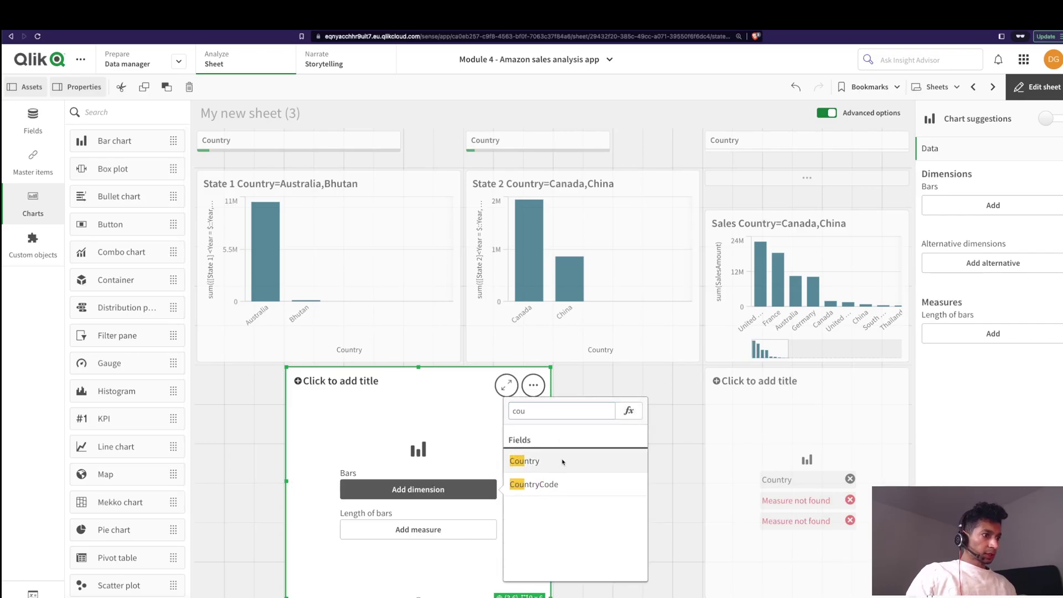
pyautogui.click(563, 461)
# Step: Enter the measure expression Sum({[State 1] + [State 2]}SalesAmount)
pyautogui.click(407, 531)
pyautogui.click(629, 430)
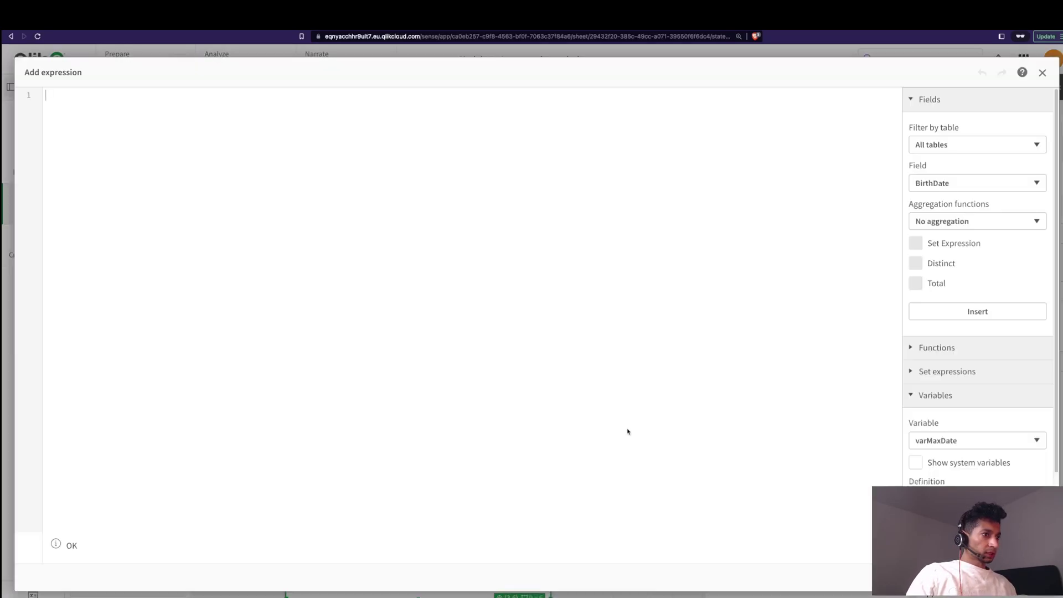
pyautogui.write('Sum(SalesAmount')
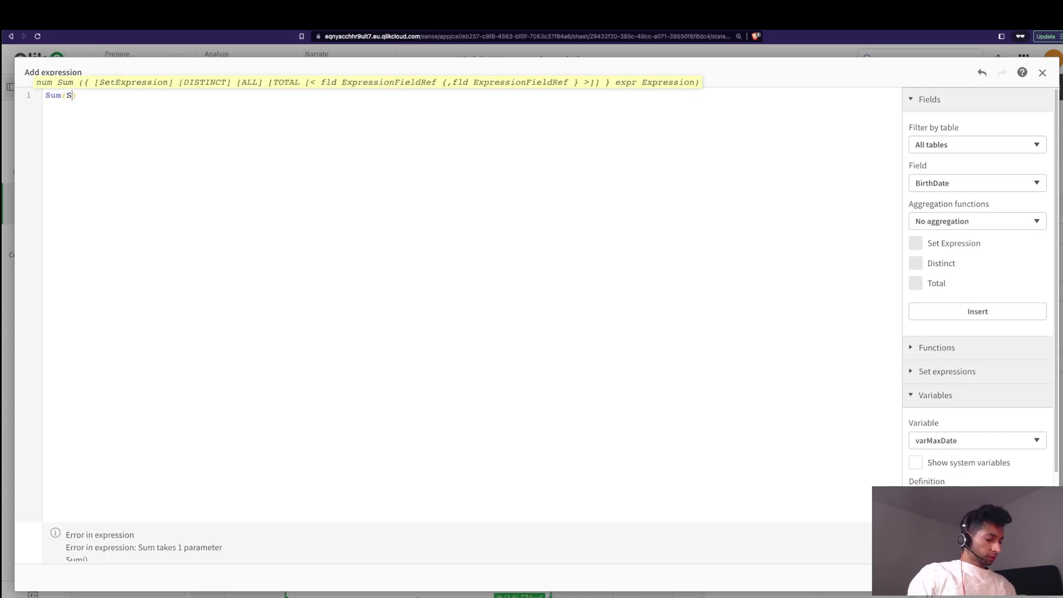
pyautogui.click(66, 96)
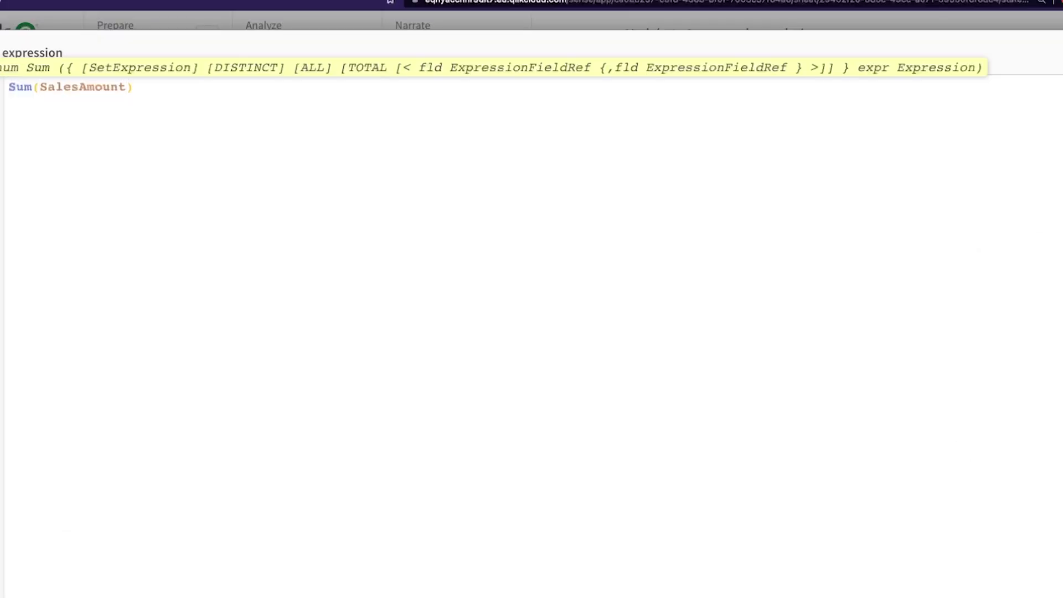
pyautogui.write('{}')
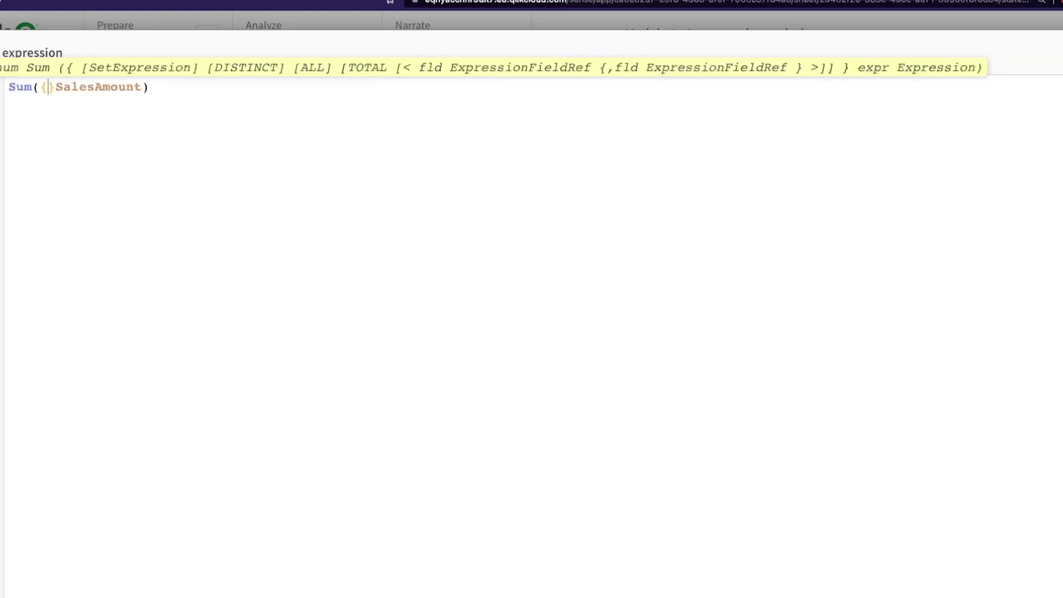
pyautogui.write('[]')
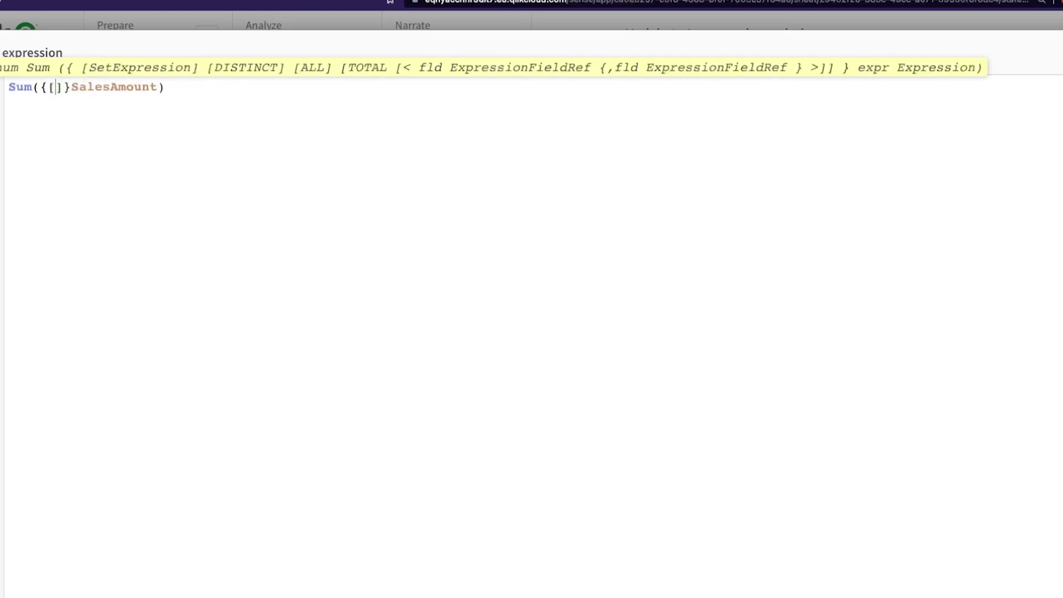
pyautogui.write('State 1')
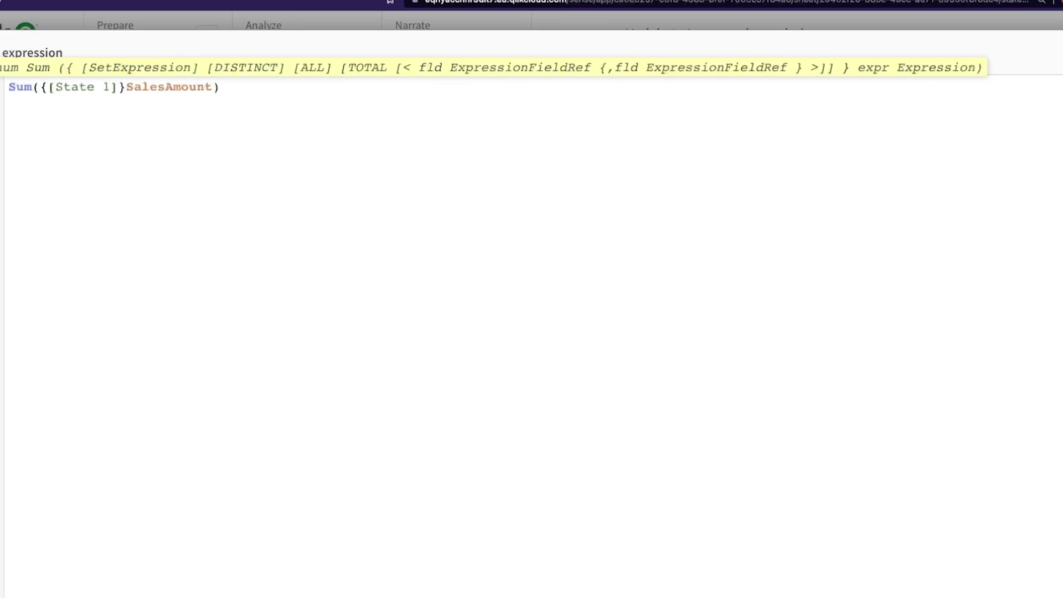
pyautogui.write(' +')
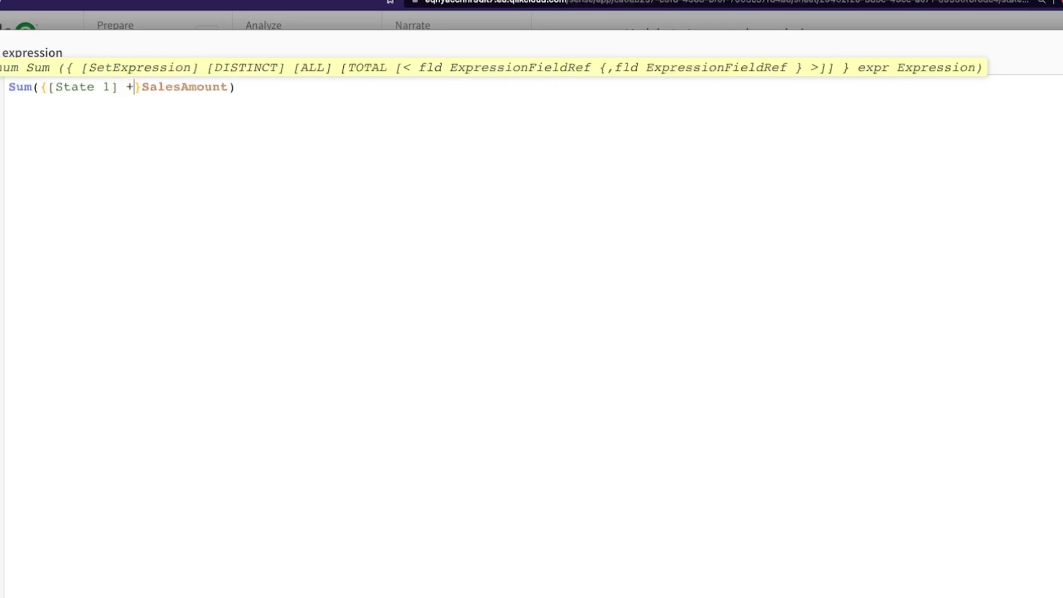
pyautogui.click(144, 89)
pyautogui.write('{')
pyautogui.press('BackSpace')
pyautogui.write('[State 2...')
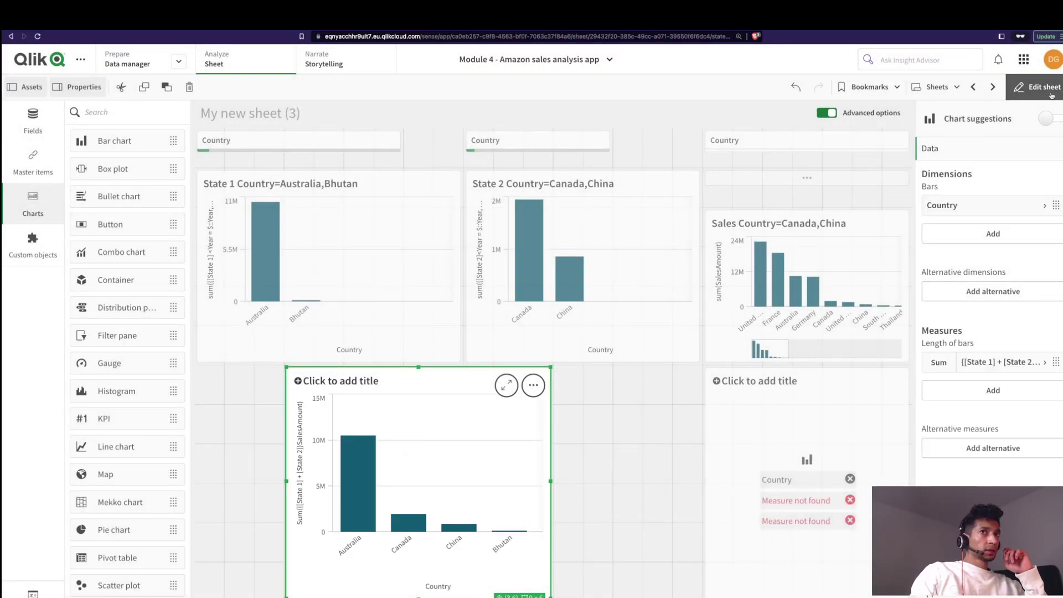
# Step: Swap + for * so the measure reads Sum({[State 1] * [State 2]}SalesAmount), then exit editing
pyautogui.click(1033, 87)
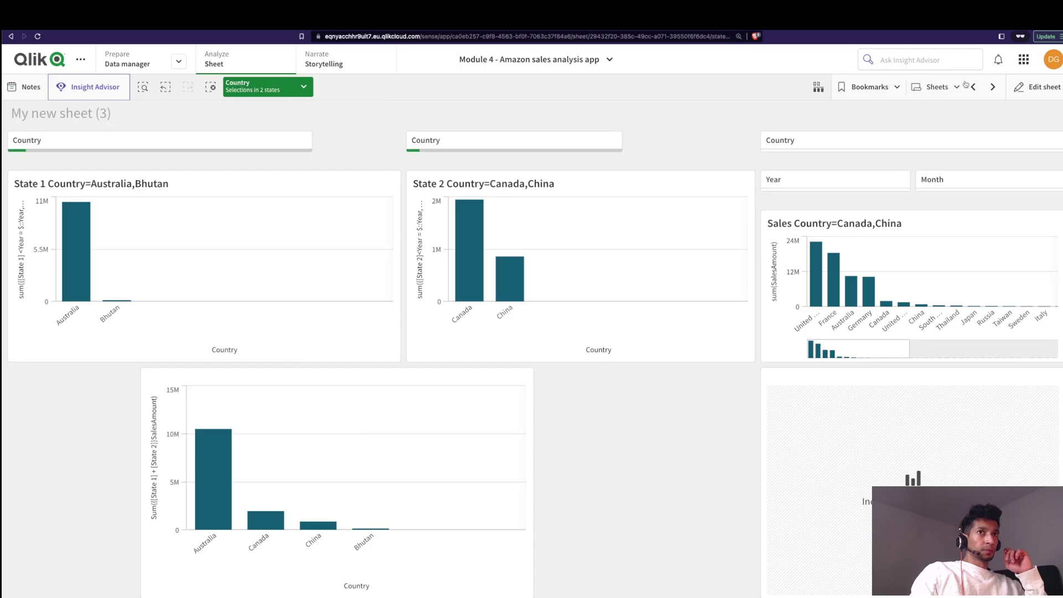
pyautogui.click(1025, 86)
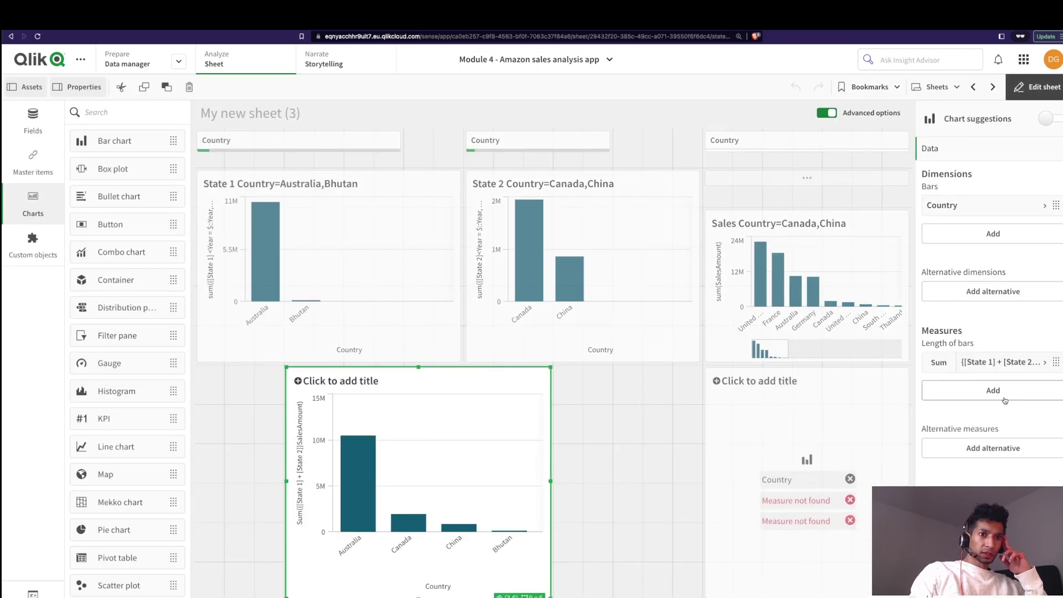
pyautogui.click(997, 362)
pyautogui.click(1043, 336)
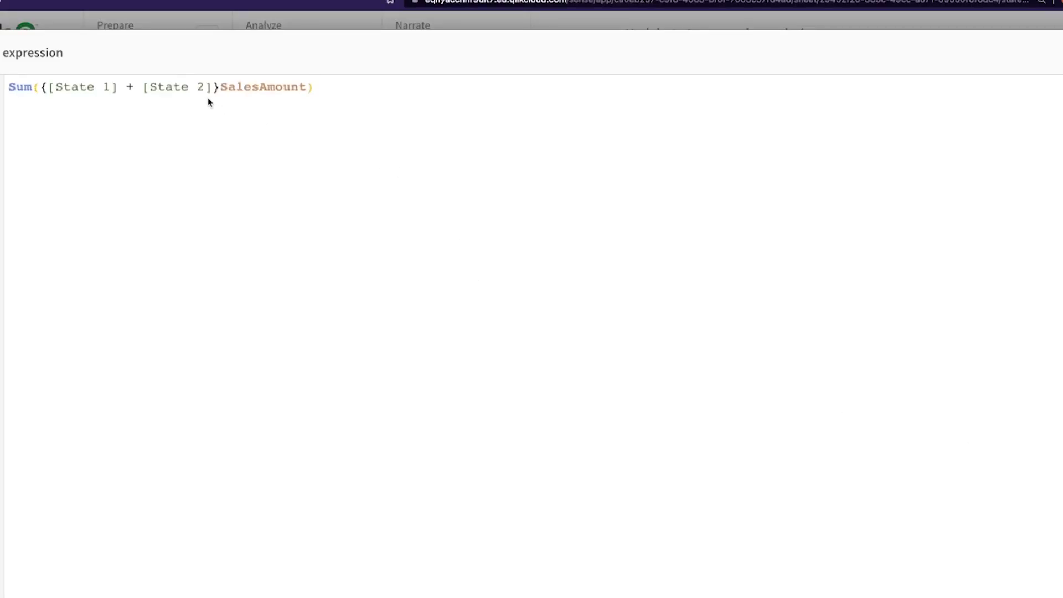
pyautogui.click(134, 87)
pyautogui.press('BackSpace')
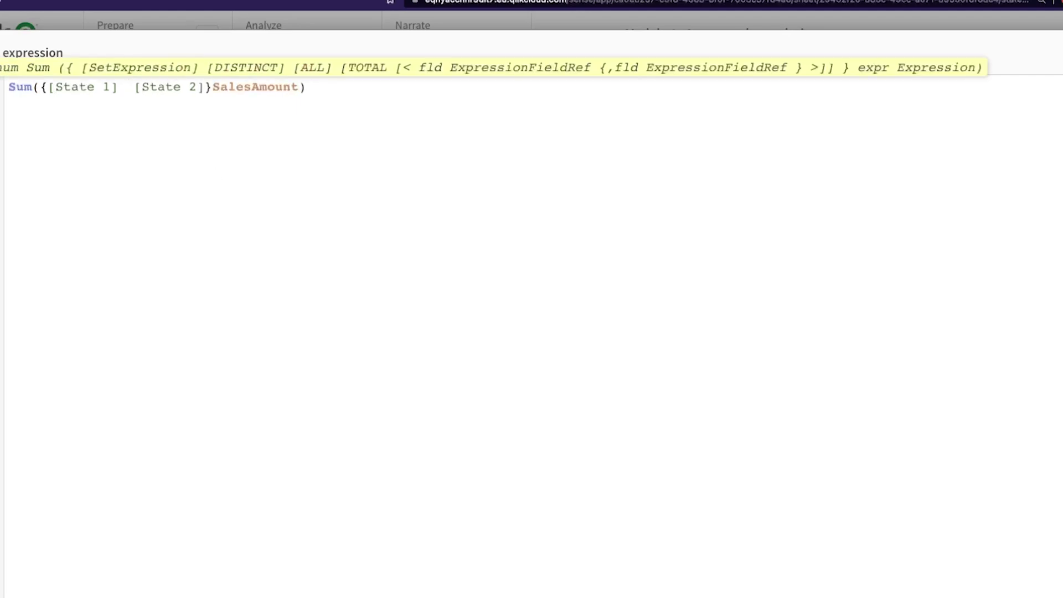
pyautogui.write('*')
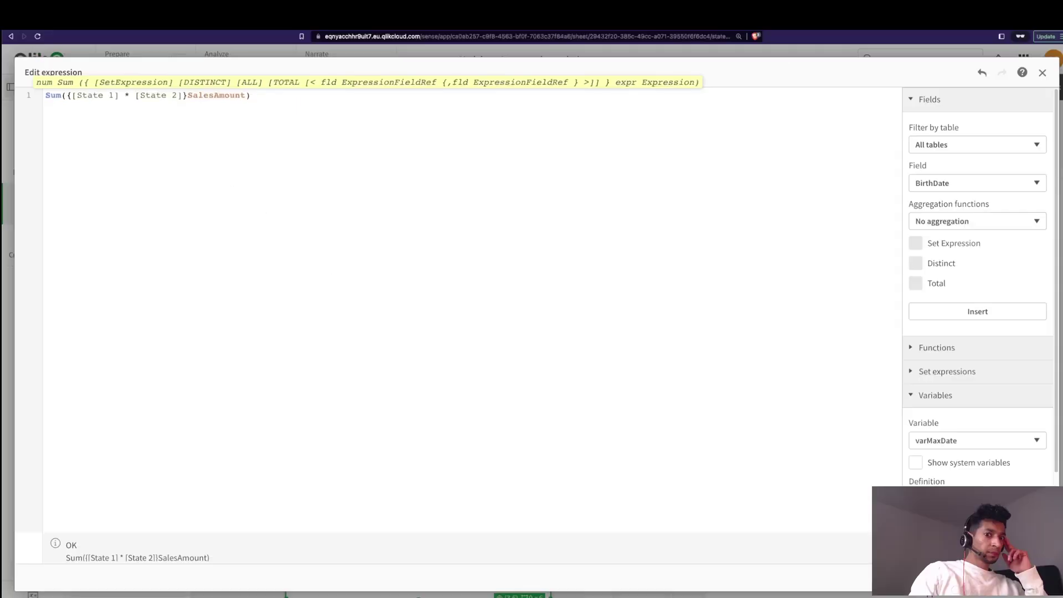
pyautogui.click(1027, 575)
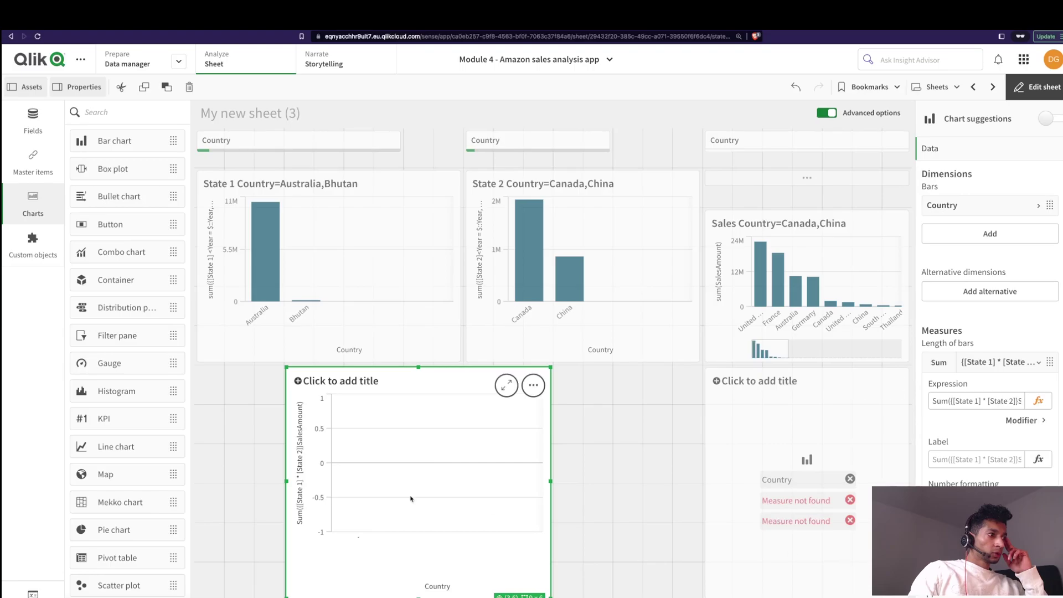
pyautogui.click(1035, 87)
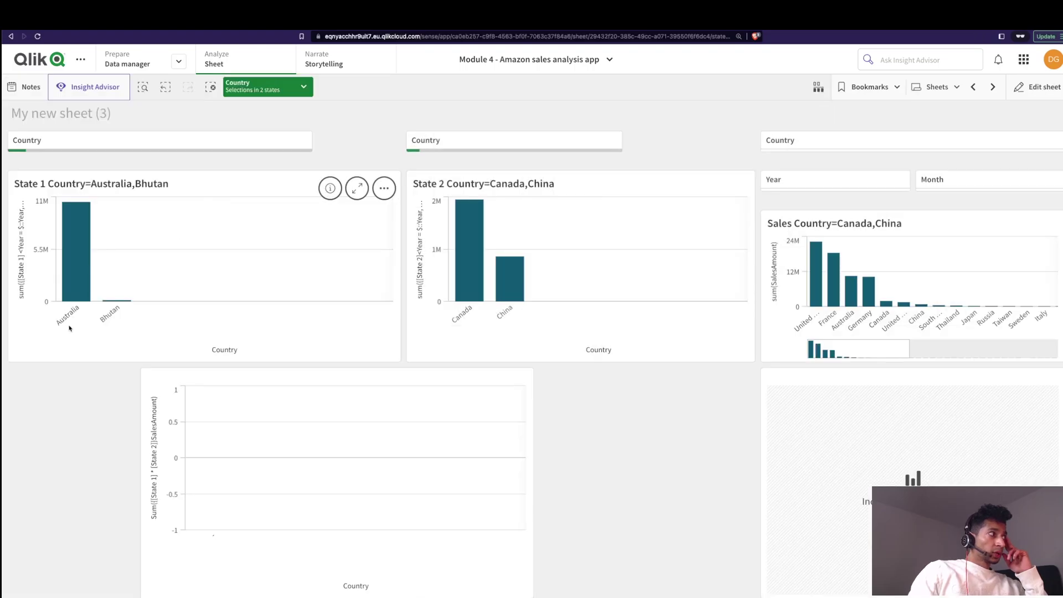
# Step: Add Australia to the State 2 selection, then clear both states' selections
pyautogui.moveTo(105, 320)
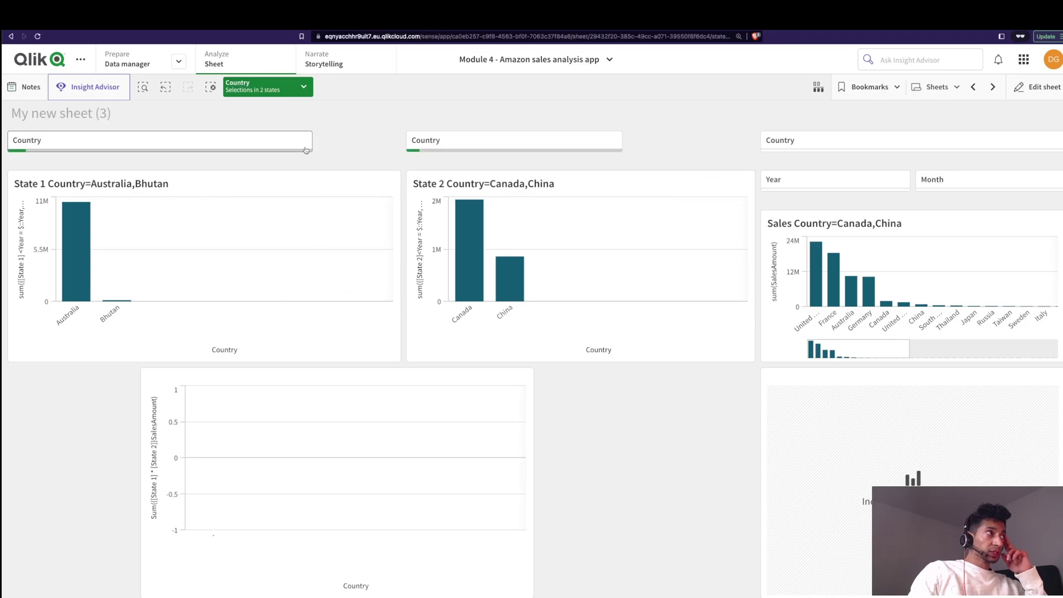
pyautogui.click(491, 140)
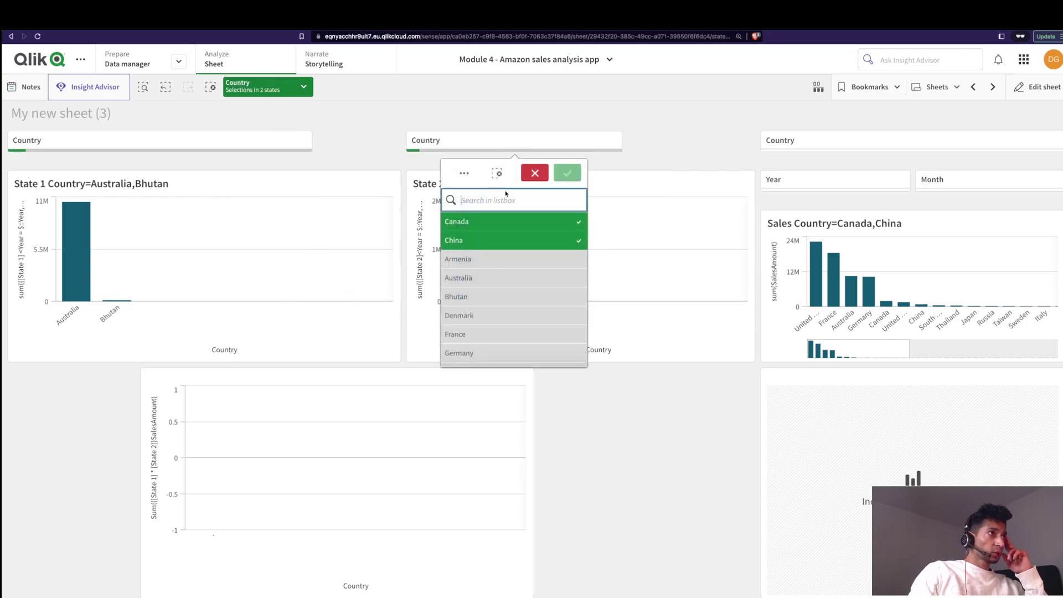
pyautogui.click(482, 281)
pyautogui.press('Return')
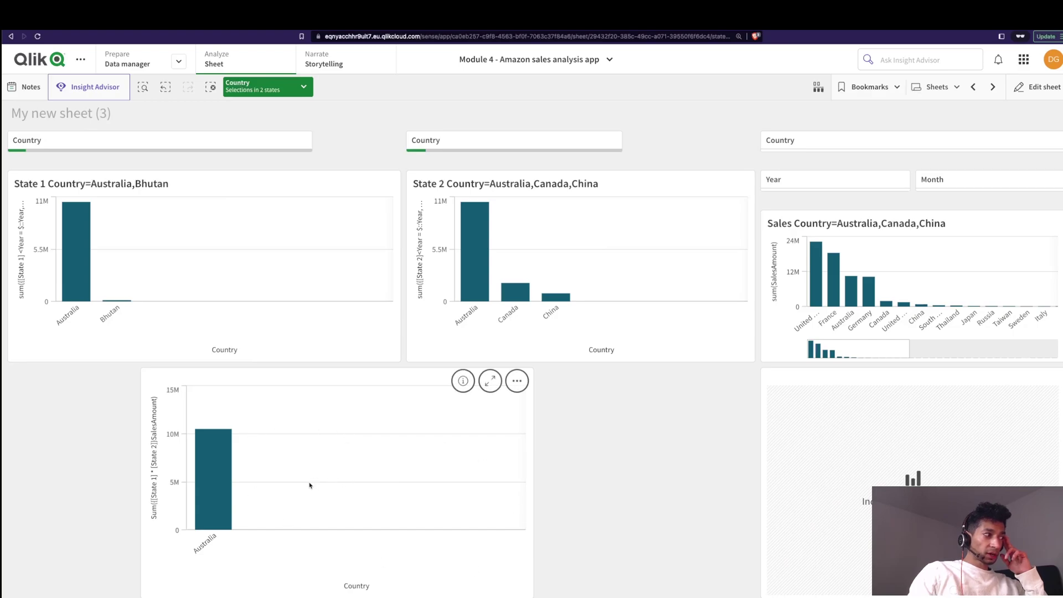
pyautogui.click(273, 92)
pyautogui.click(268, 112)
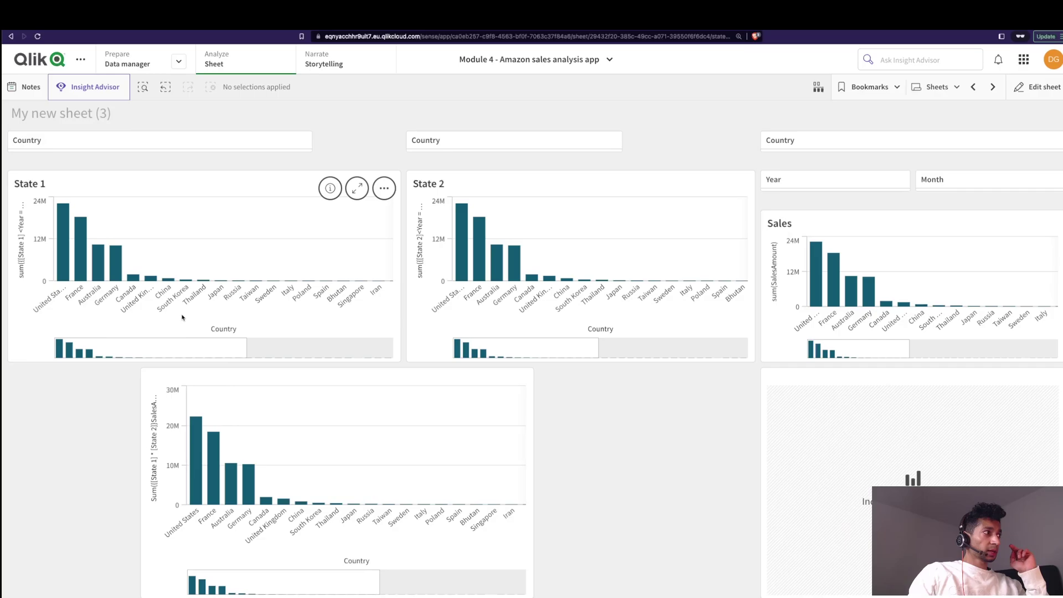
# Step: Select Germany–Italy in State 1 and Australia–South Korea in State 2, then clear all selections
pyautogui.click(267, 290)
pyautogui.moveTo(230, 279); pyautogui.dragTo(120, 280)
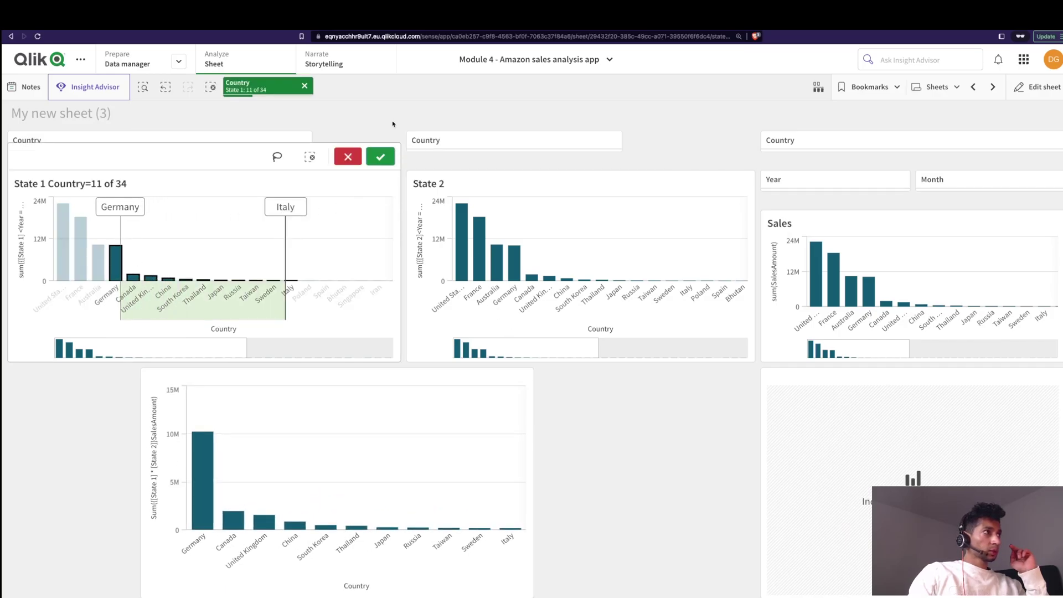
pyautogui.click(380, 157)
pyautogui.click(545, 299)
pyautogui.click(659, 122)
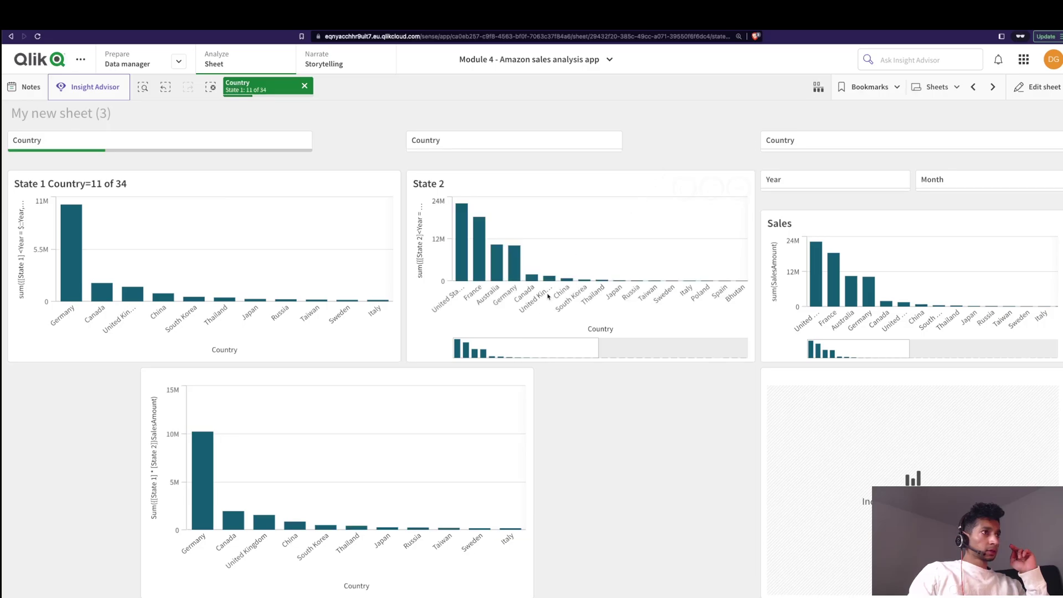
pyautogui.moveTo(487, 321); pyautogui.dragTo(579, 310)
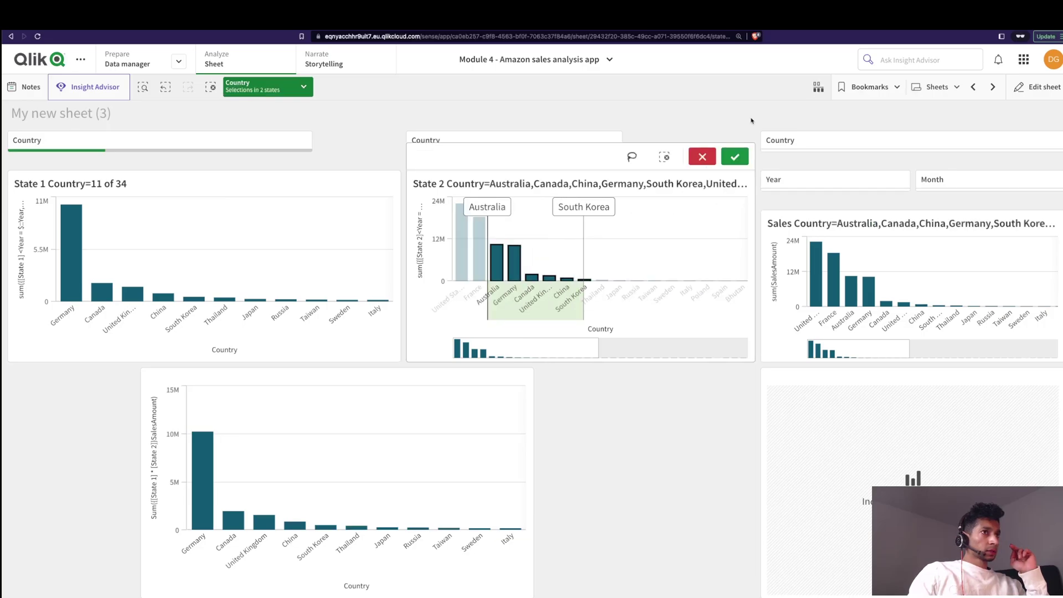
pyautogui.click(735, 157)
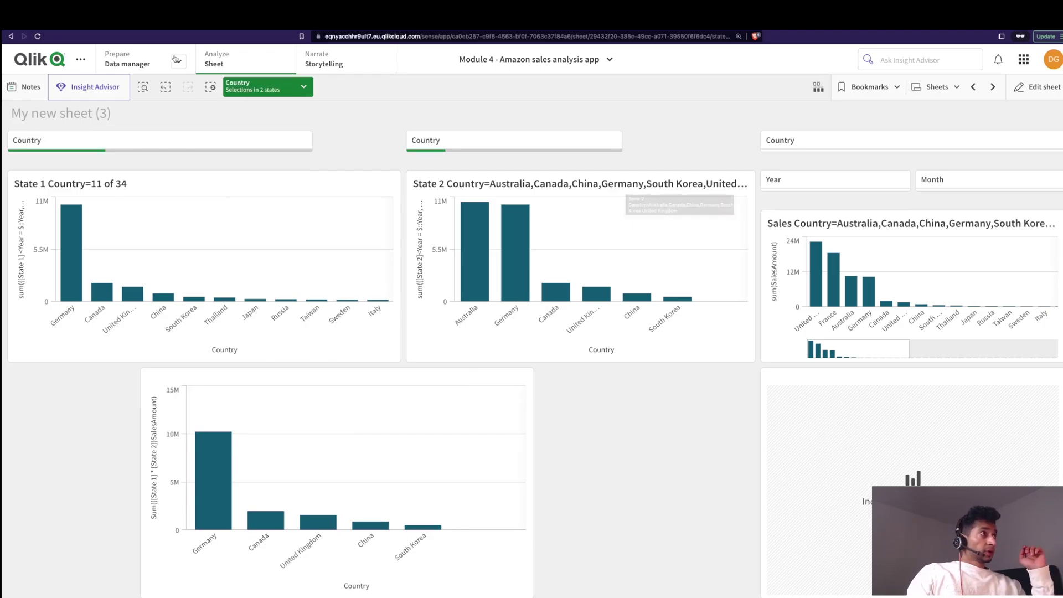
pyautogui.click(257, 90)
pyautogui.click(264, 114)
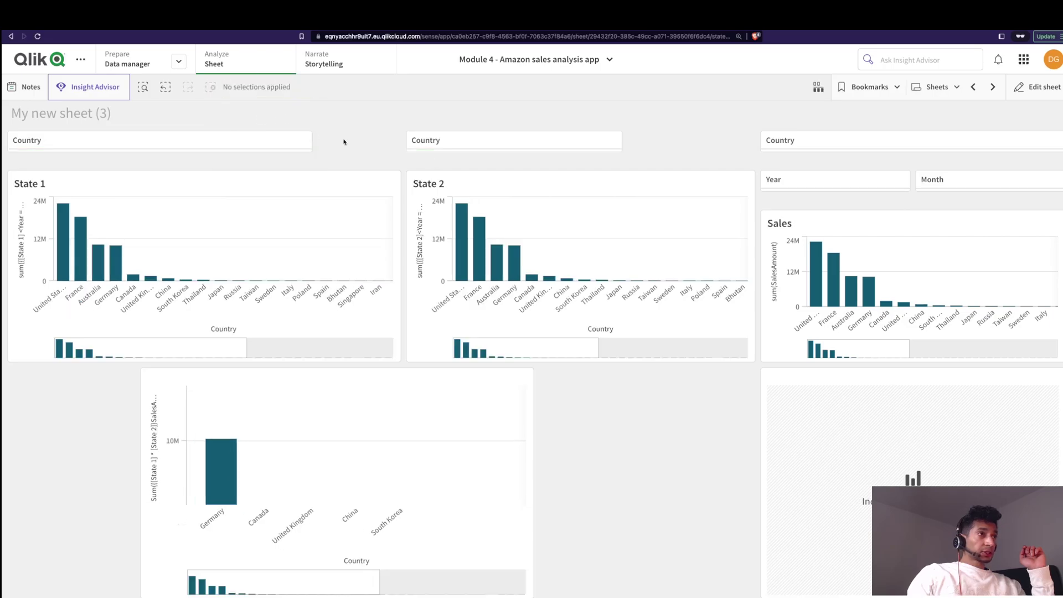
# Step: Replace * with - so the measure reads Sum({[State 1] - [State 2]}SalesAmount)
pyautogui.click(1037, 87)
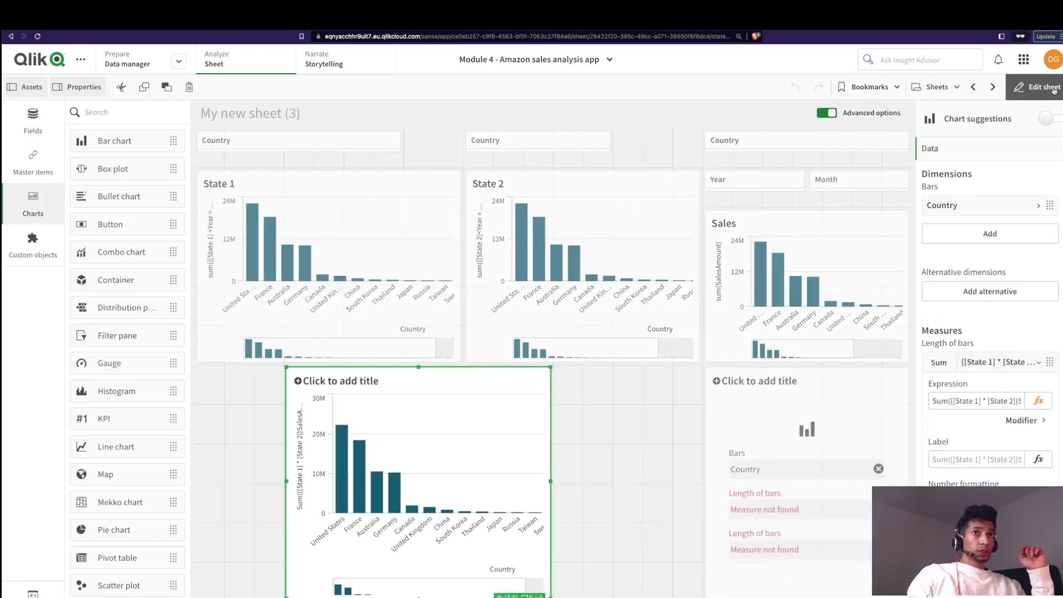
pyautogui.click(1038, 400)
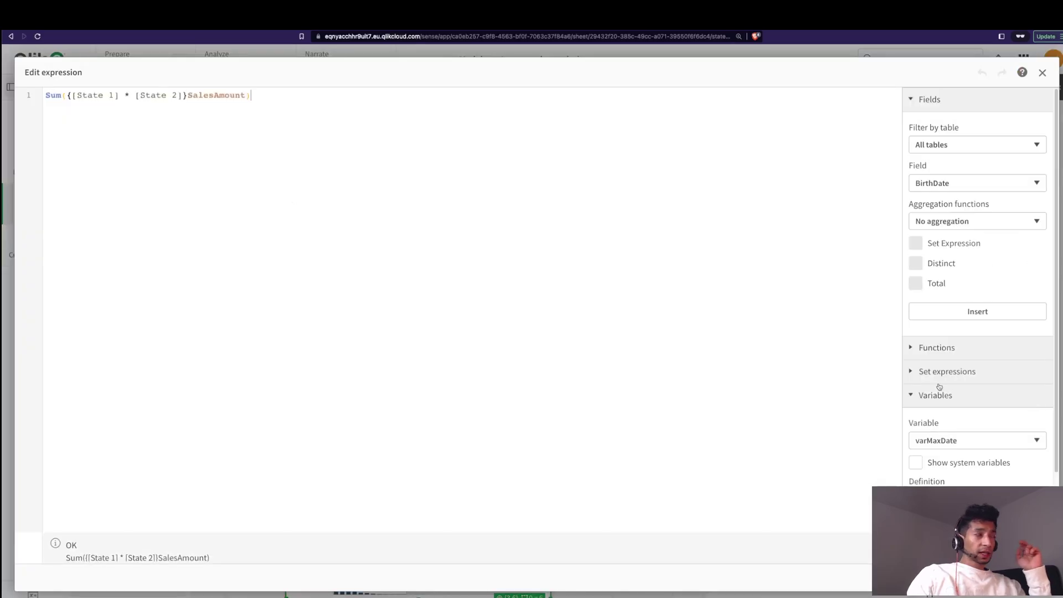
pyautogui.click(129, 94)
pyautogui.press('BackSpace')
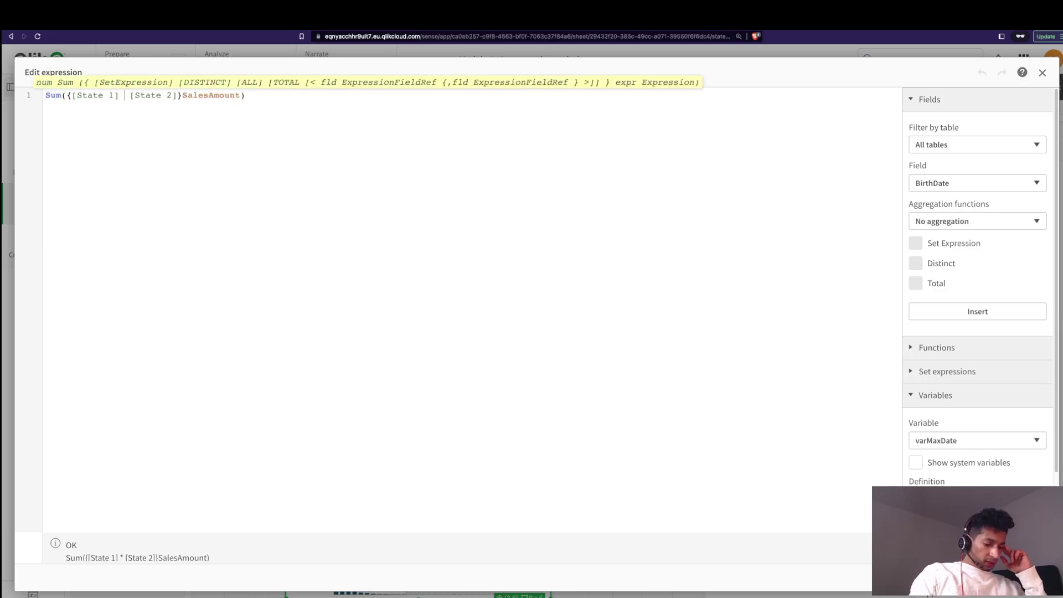
pyautogui.write('-')
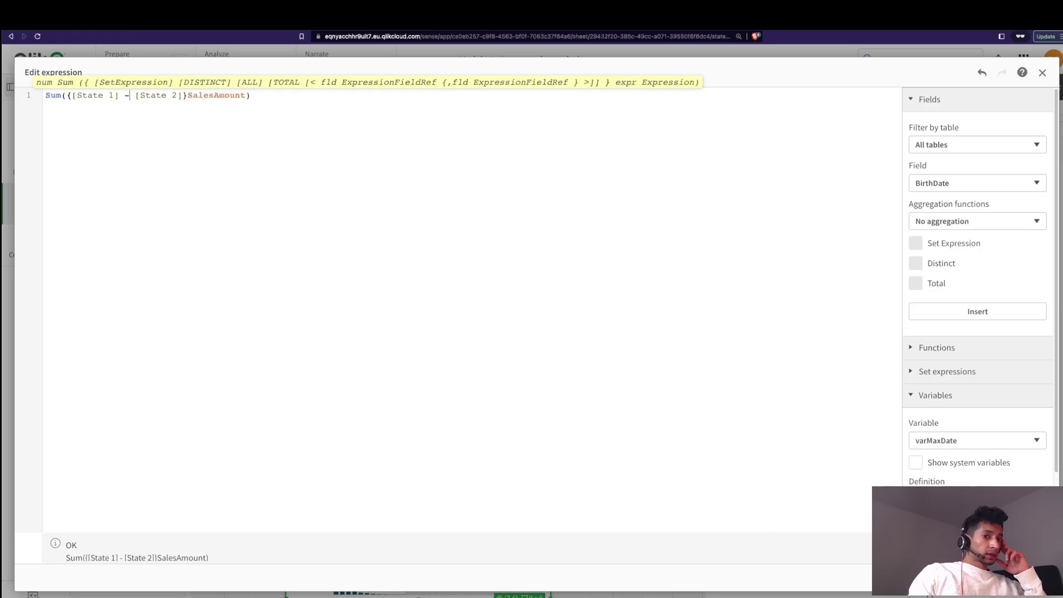
pyautogui.click(1024, 577)
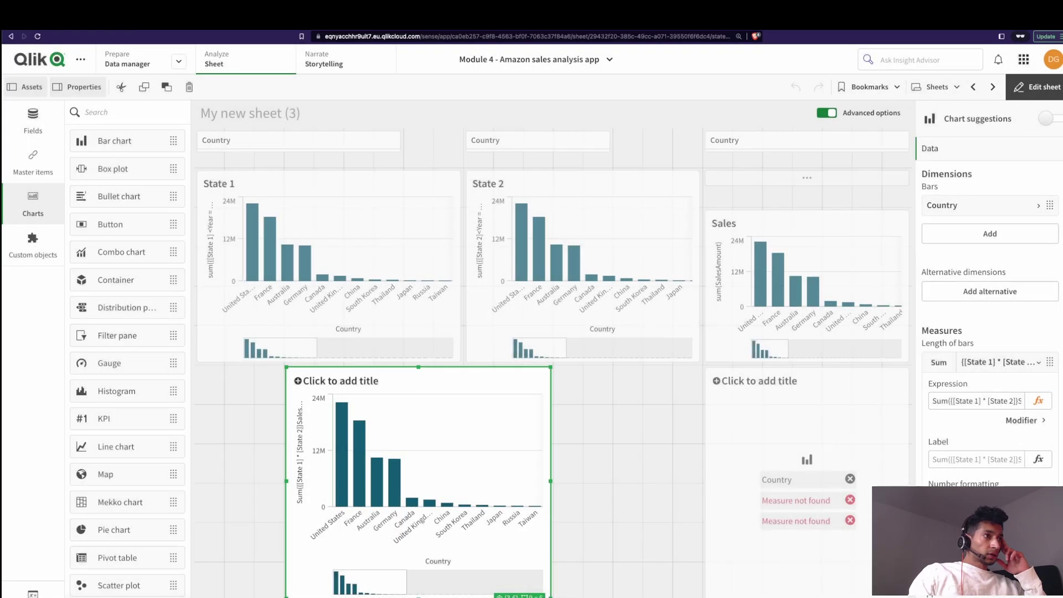
# Step: Select Australia, Bhutan and Canada in State 2's Country list
pyautogui.click(1024, 88)
pyautogui.click(437, 145)
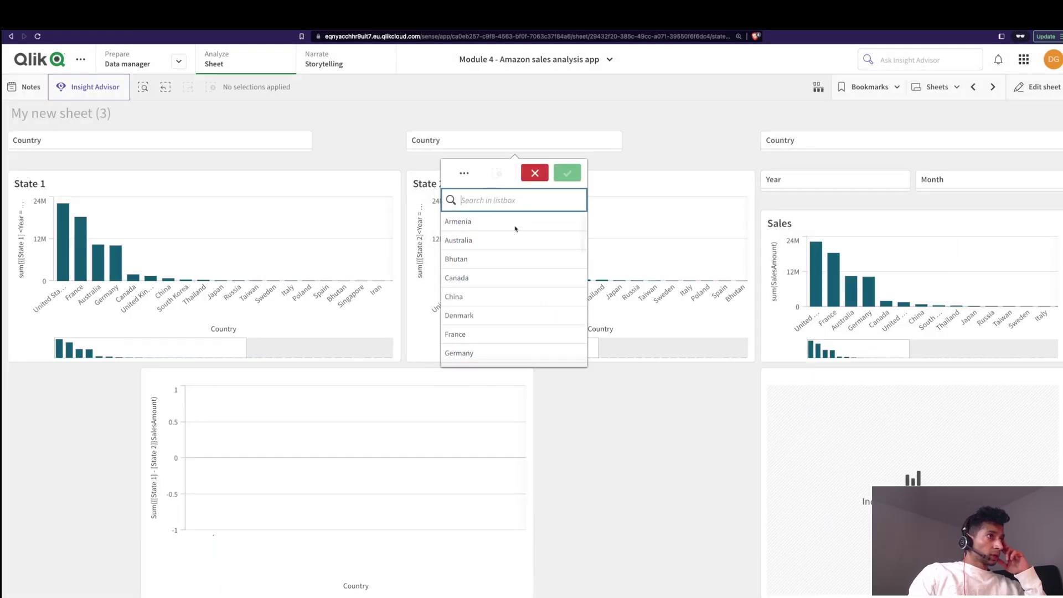
pyautogui.click(504, 240)
pyautogui.click(504, 258)
pyautogui.click(504, 277)
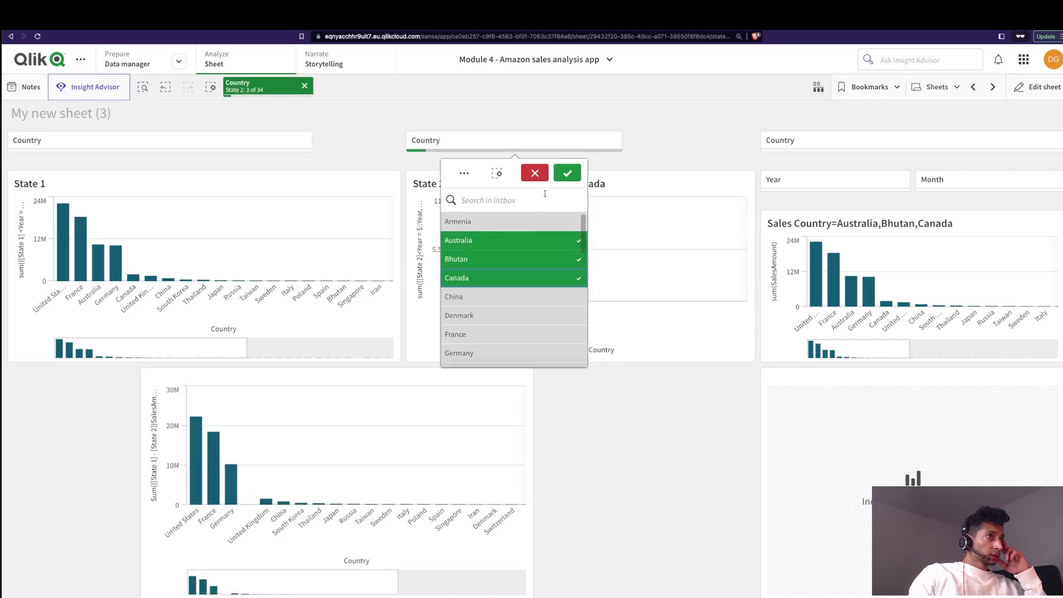
pyautogui.click(567, 172)
# Step: Select Armenia, Australia and Bhutan in State 1's Country list, then resume editing the sheet
pyautogui.click(124, 140)
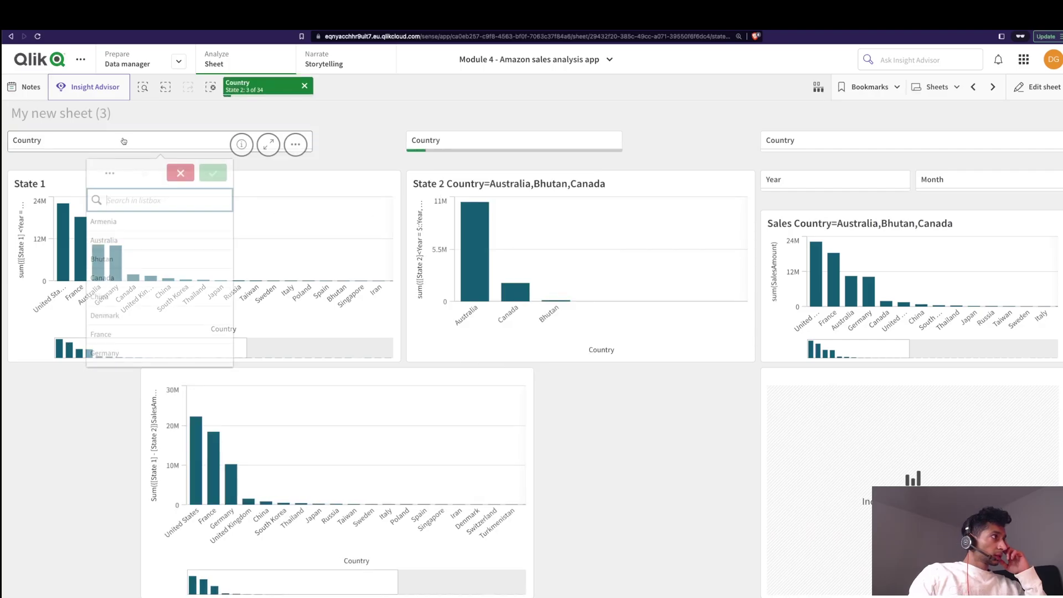
pyautogui.click(121, 238)
pyautogui.click(121, 222)
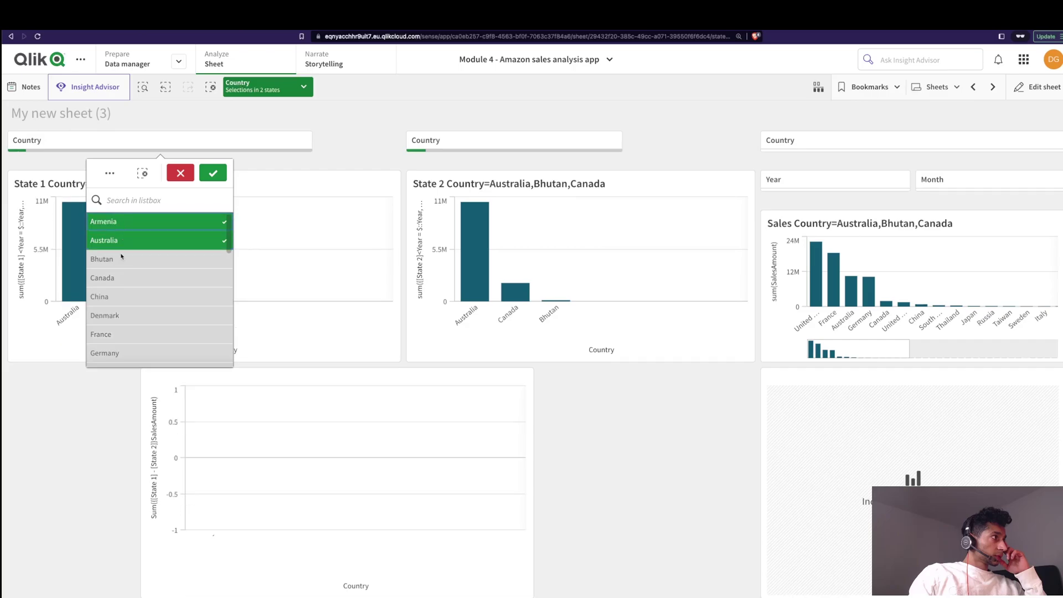
pyautogui.click(123, 260)
pyautogui.click(212, 173)
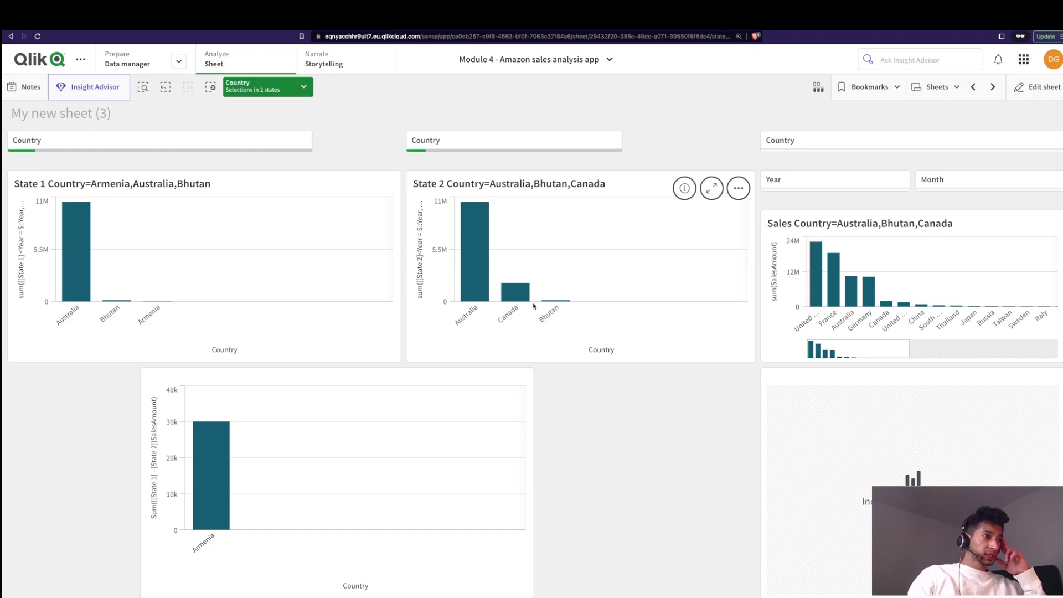
pyautogui.moveTo(534, 306)
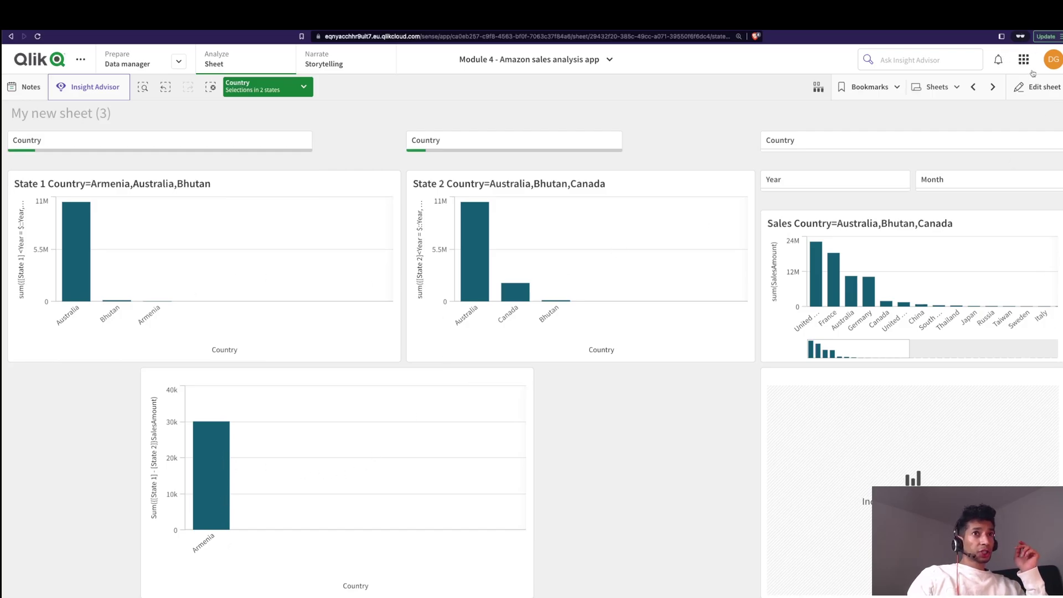
pyautogui.click(1033, 92)
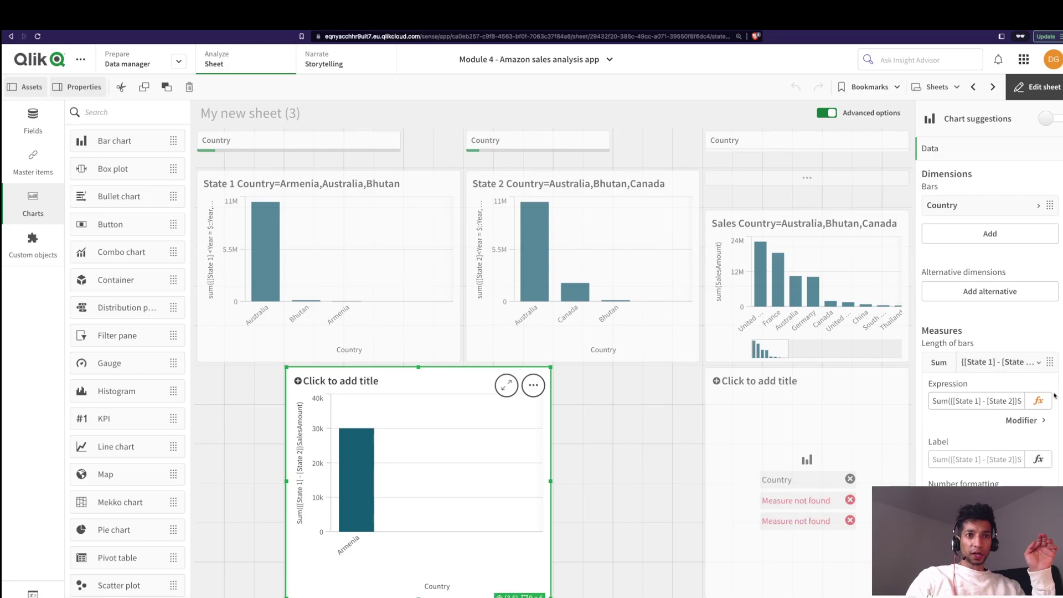
# Step: Replace [State 1] with $ so the measure becomes Sum({$ - [State 2]}SalesAmount)
pyautogui.click(1038, 400)
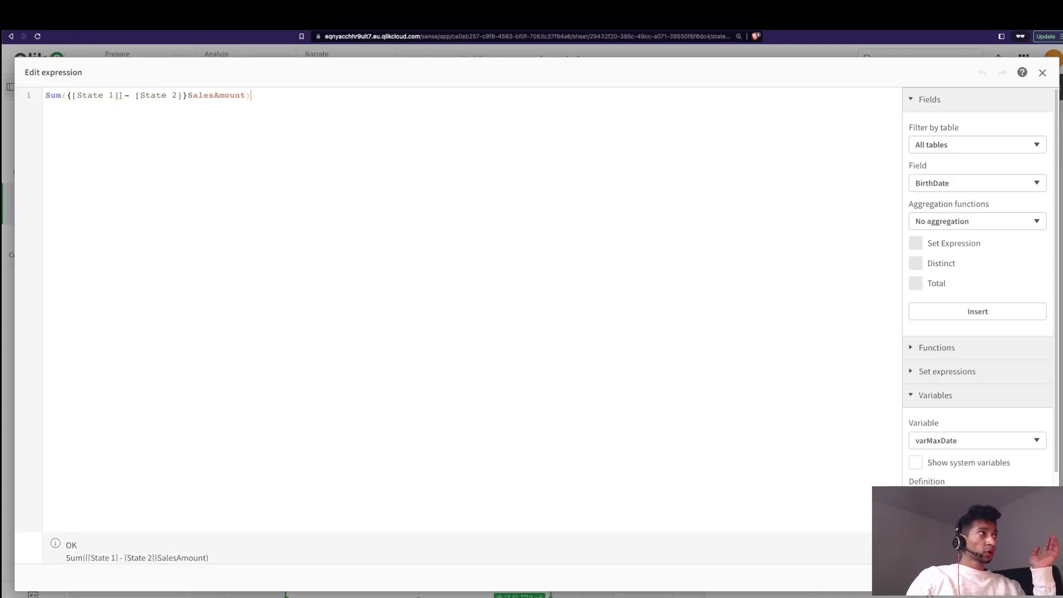
pyautogui.moveTo(118, 96); pyautogui.dragTo(78, 96)
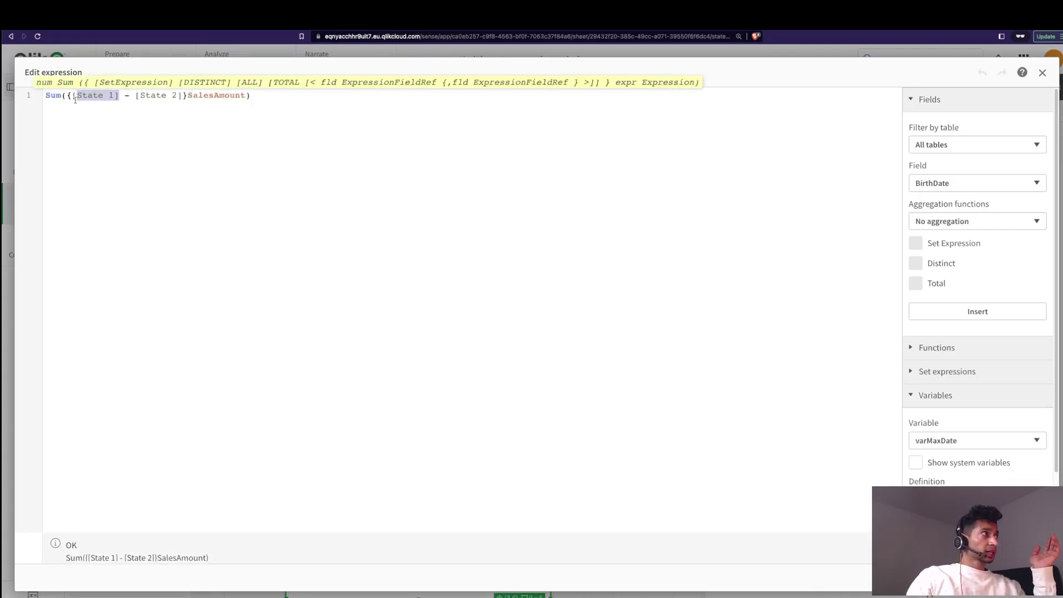
pyautogui.press('BackSpace')
pyautogui.press('BackSpace')
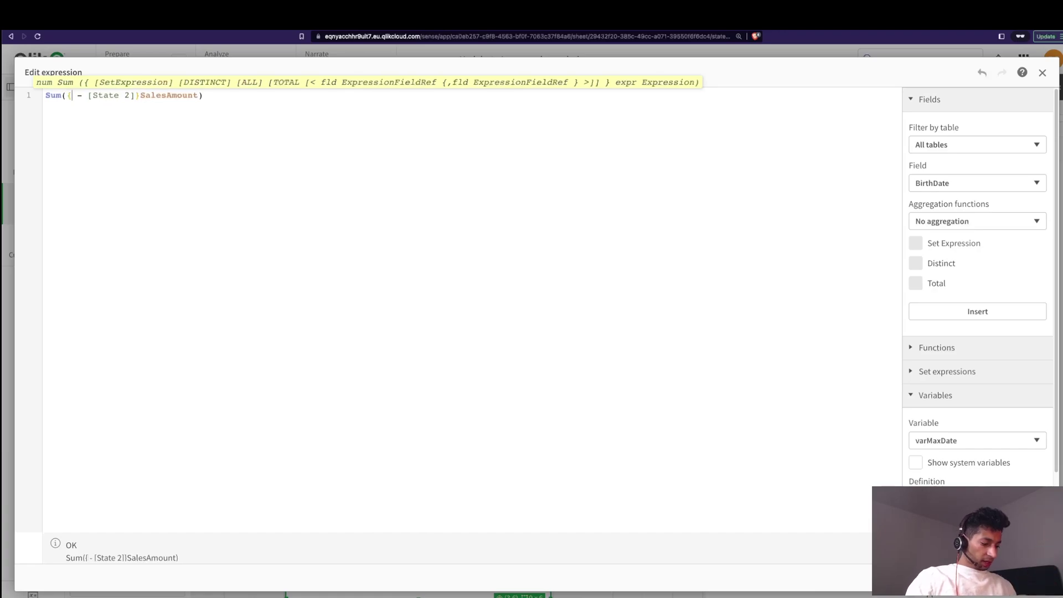
pyautogui.write('$')
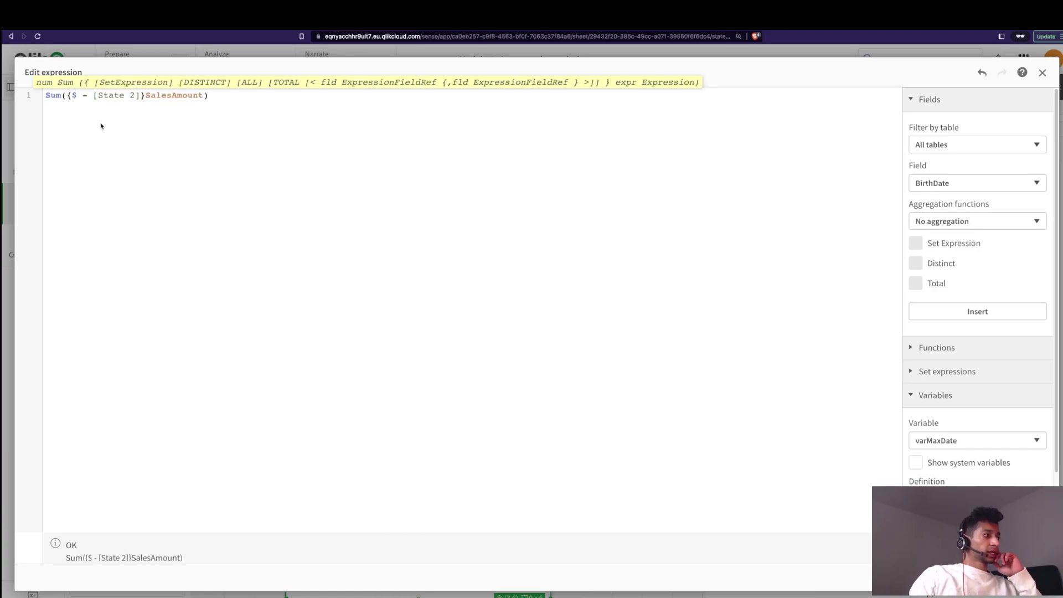
pyautogui.doubleClick(76, 96)
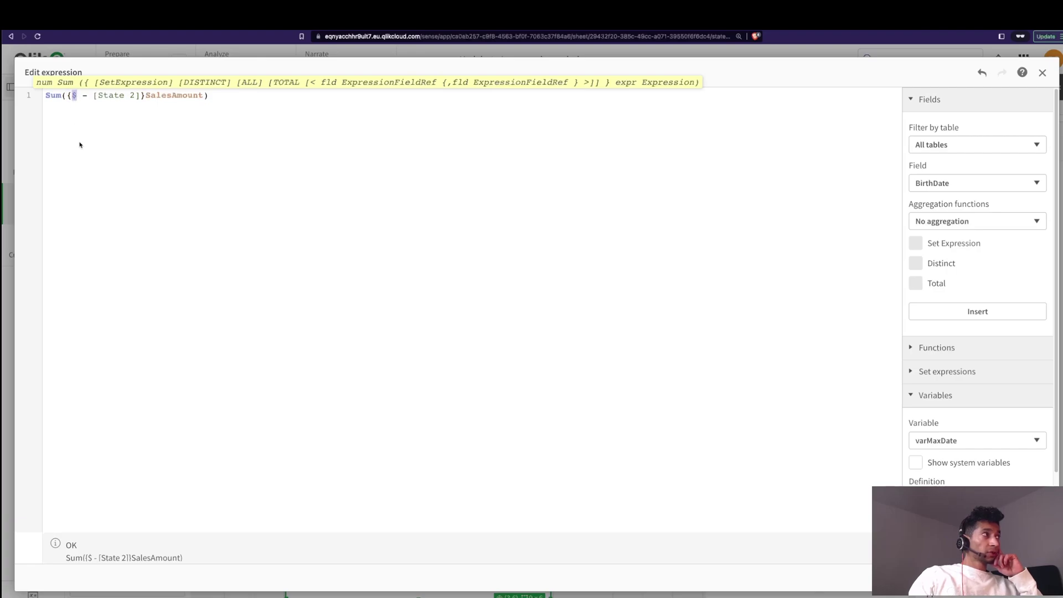
pyautogui.moveTo(94, 96); pyautogui.dragTo(140, 95)
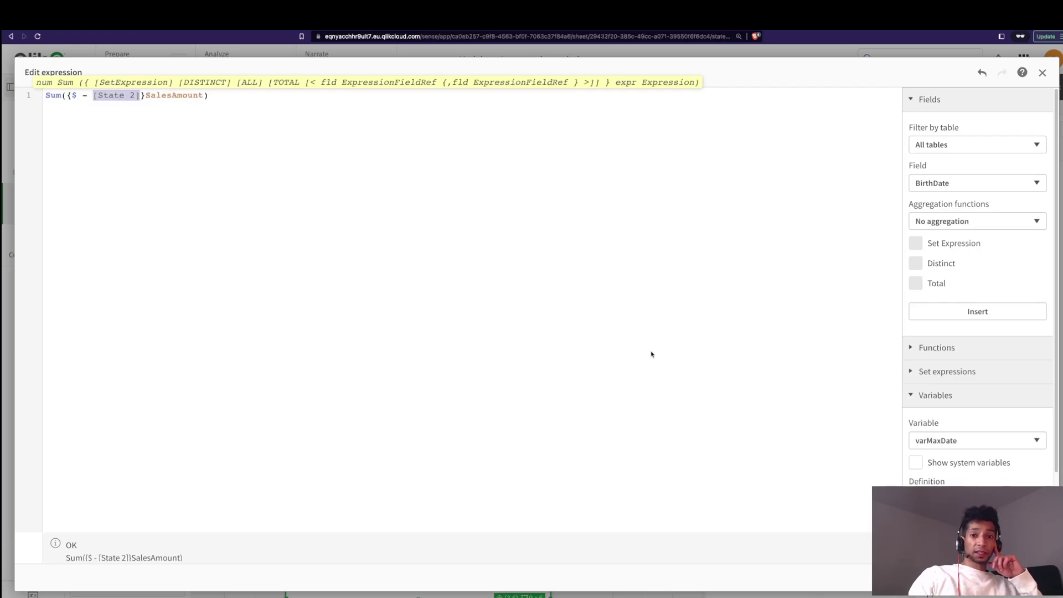
pyautogui.click(1027, 577)
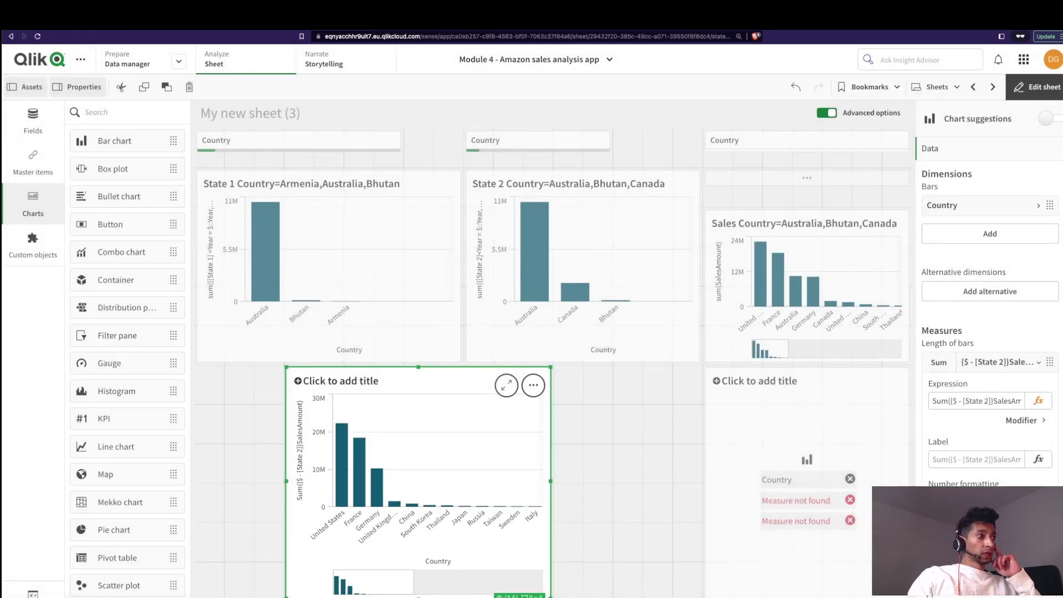
# Step: Select Armenia, Australia, Bhutan, Canada and China in the default-state Country filter
pyautogui.click(1032, 87)
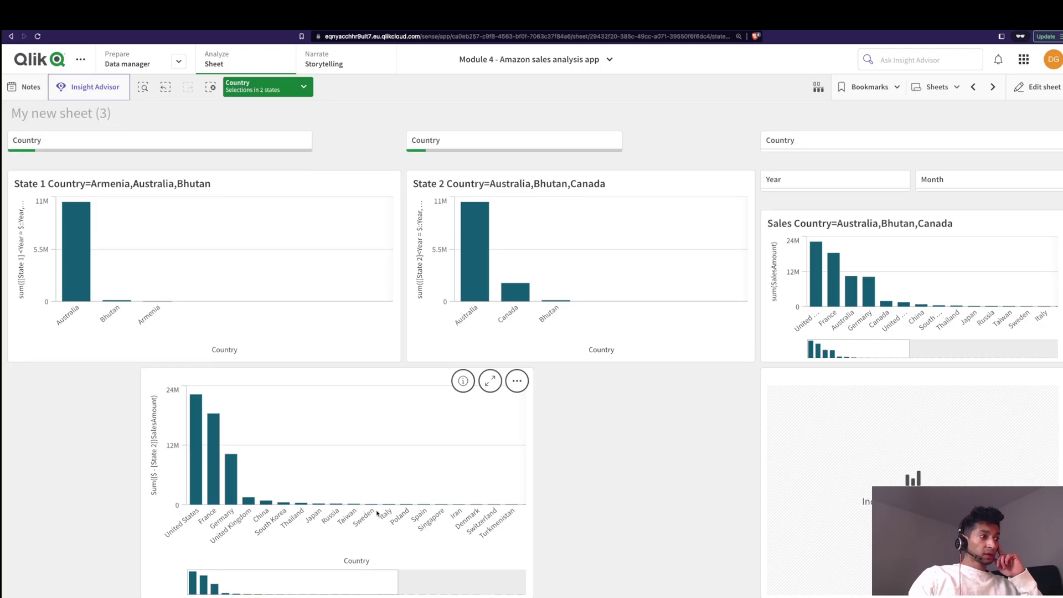
pyautogui.click(846, 143)
pyautogui.scroll(-5, 883, 301)
pyautogui.scroll(5, 884, 301)
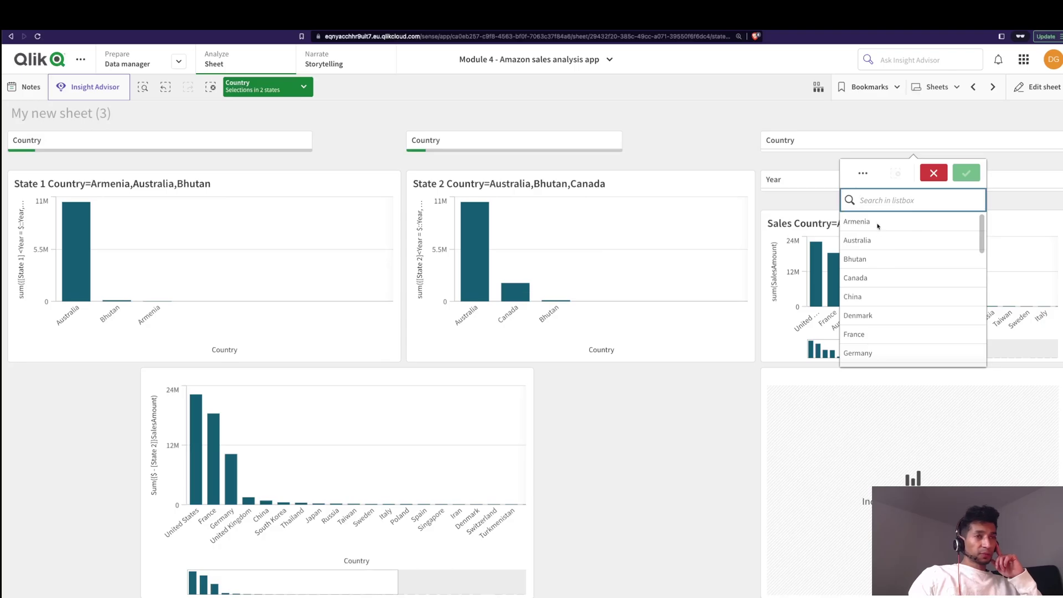
pyautogui.click(879, 224)
pyautogui.click(881, 242)
pyautogui.click(881, 259)
pyautogui.click(881, 278)
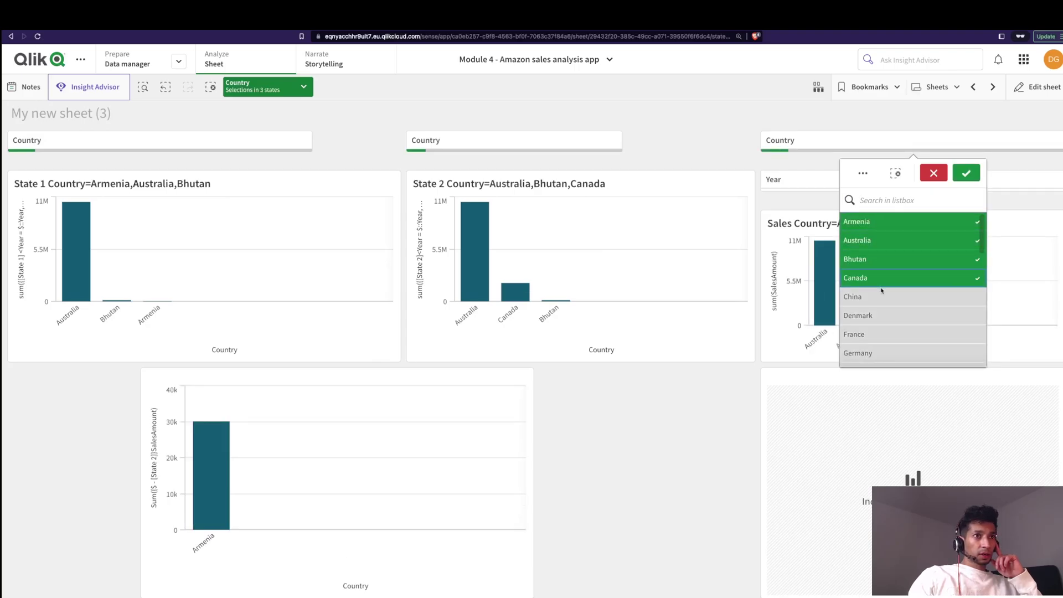
pyautogui.click(880, 297)
pyautogui.click(966, 173)
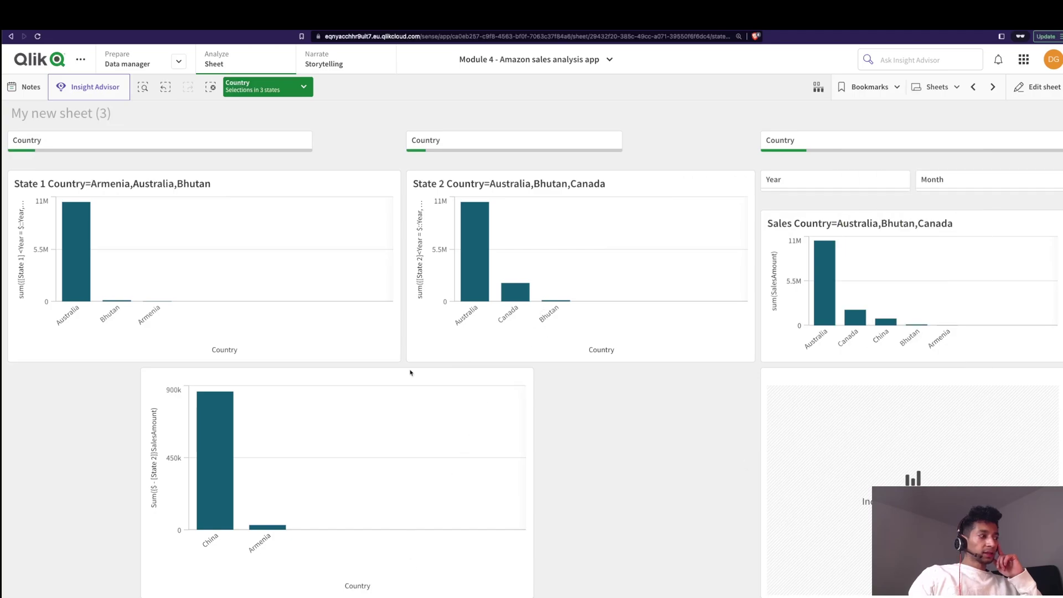
# Step: Reopen the default-state and State 2 country lists to compare their selections
pyautogui.click(926, 142)
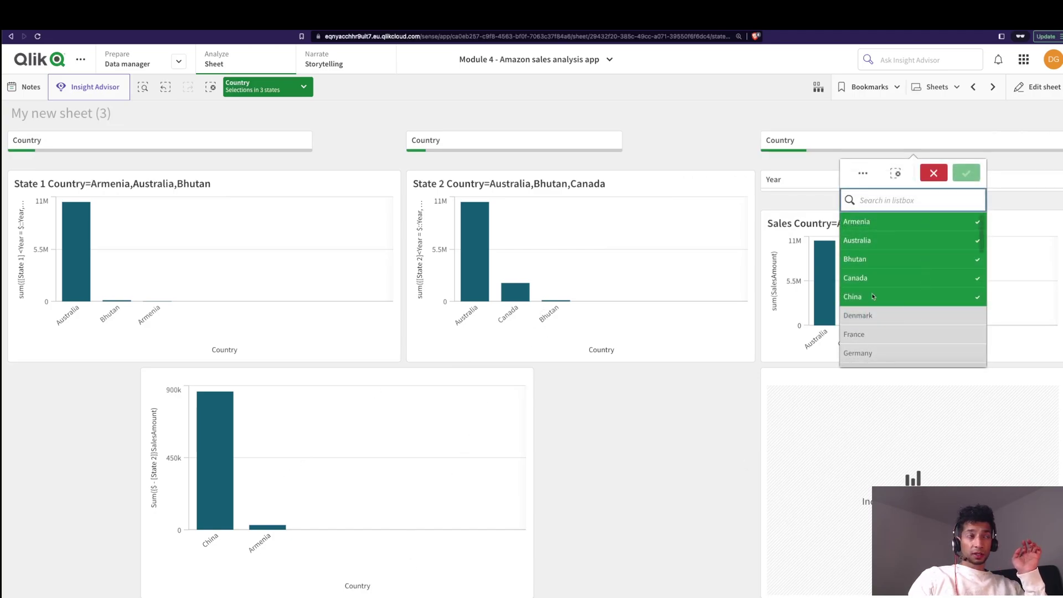
pyautogui.click(461, 141)
pyautogui.click(460, 142)
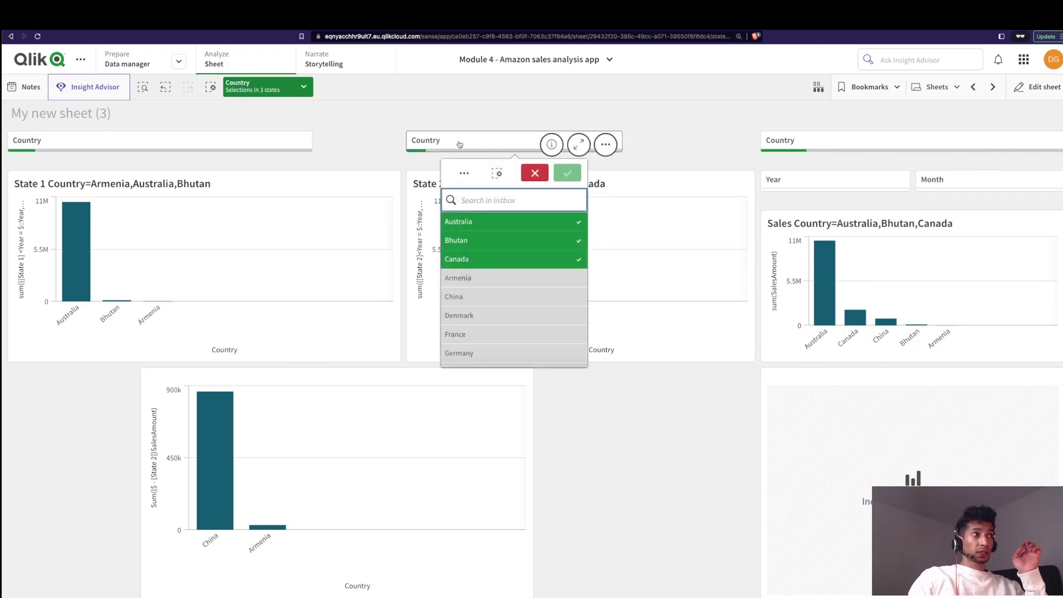
pyautogui.click(605, 208)
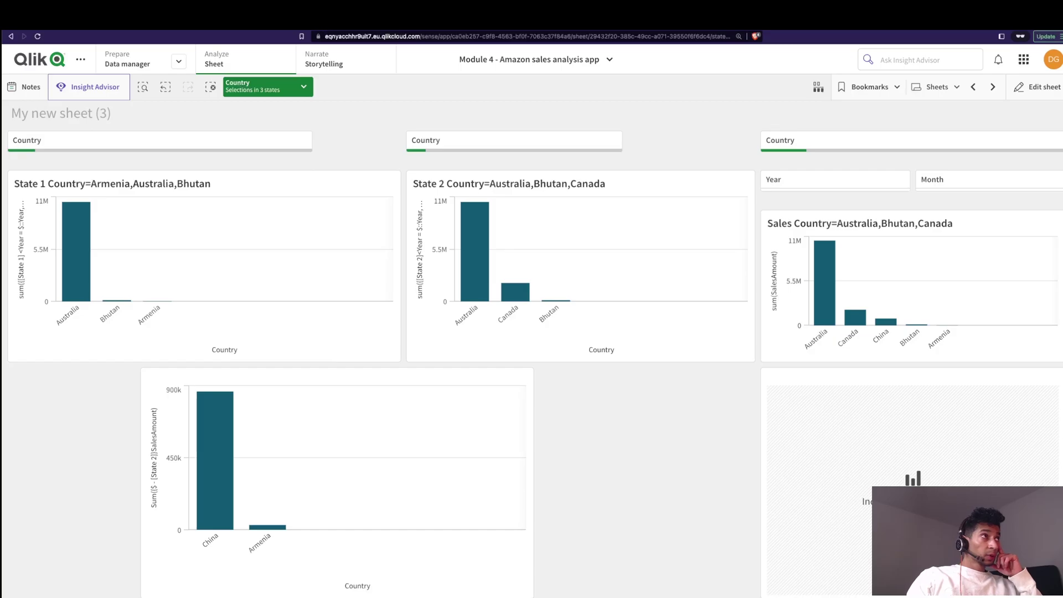
# Step: Scroll the Qlik front end functions doc through sections 145–148 on set operator examples
pyautogui.hotkey('ctrl', 'Tab')
pyautogui.scroll(-15, 500, 405)
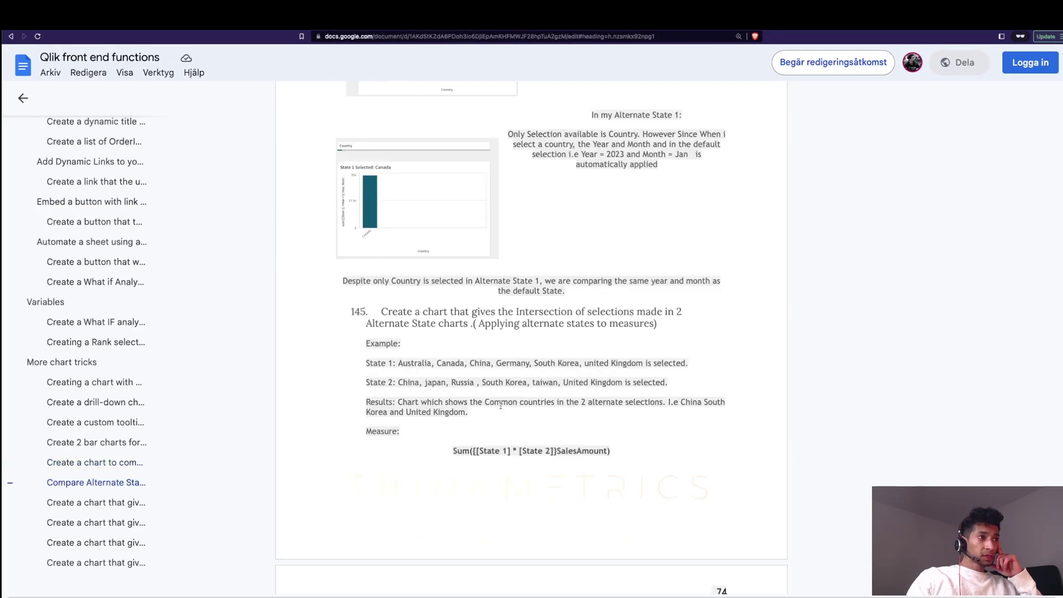
pyautogui.scroll(-2, 502, 446)
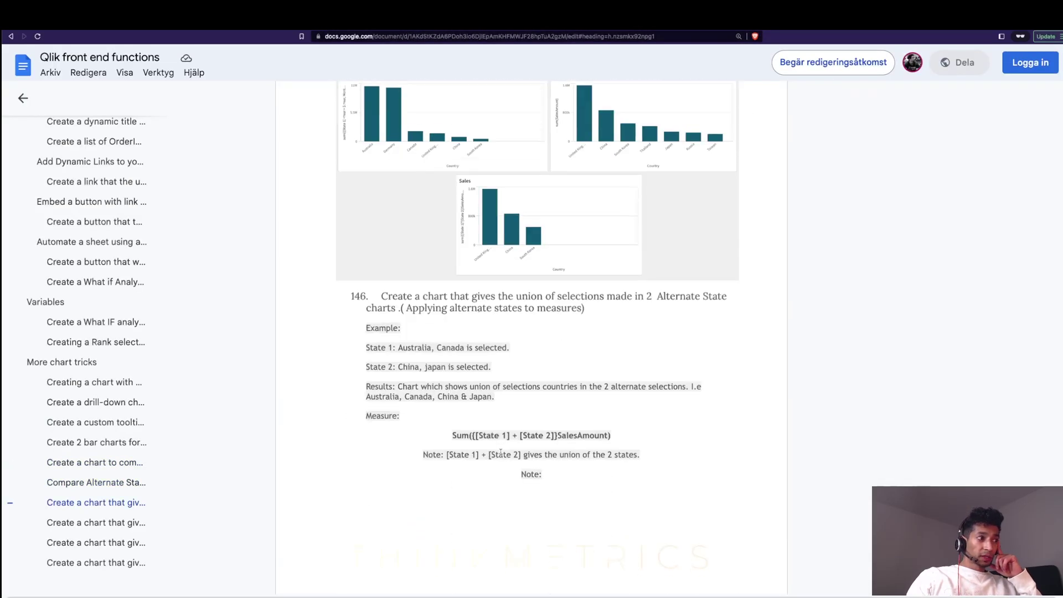
pyautogui.scroll(-10, 520, 410)
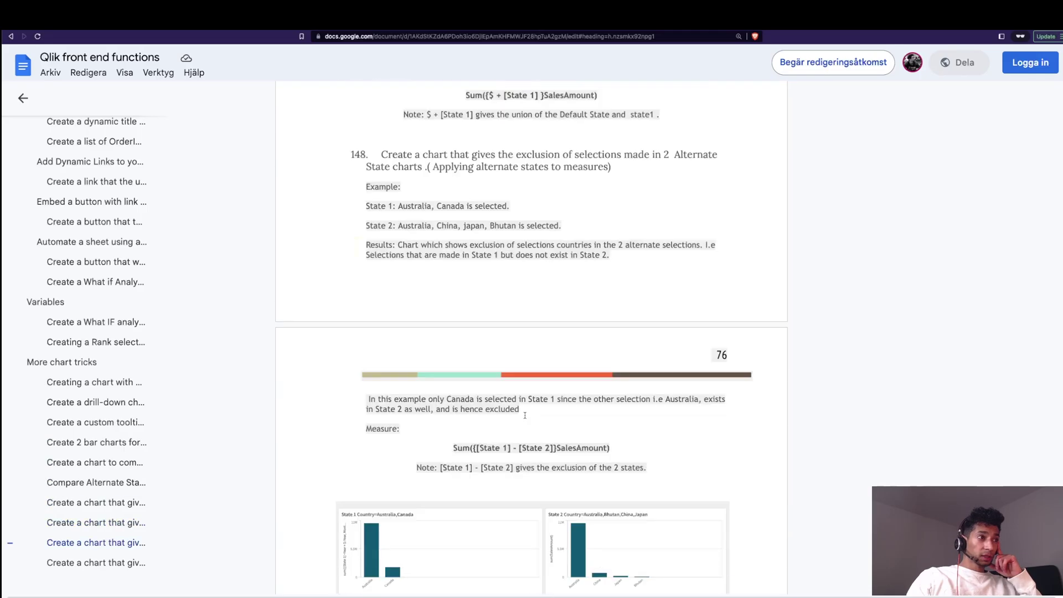